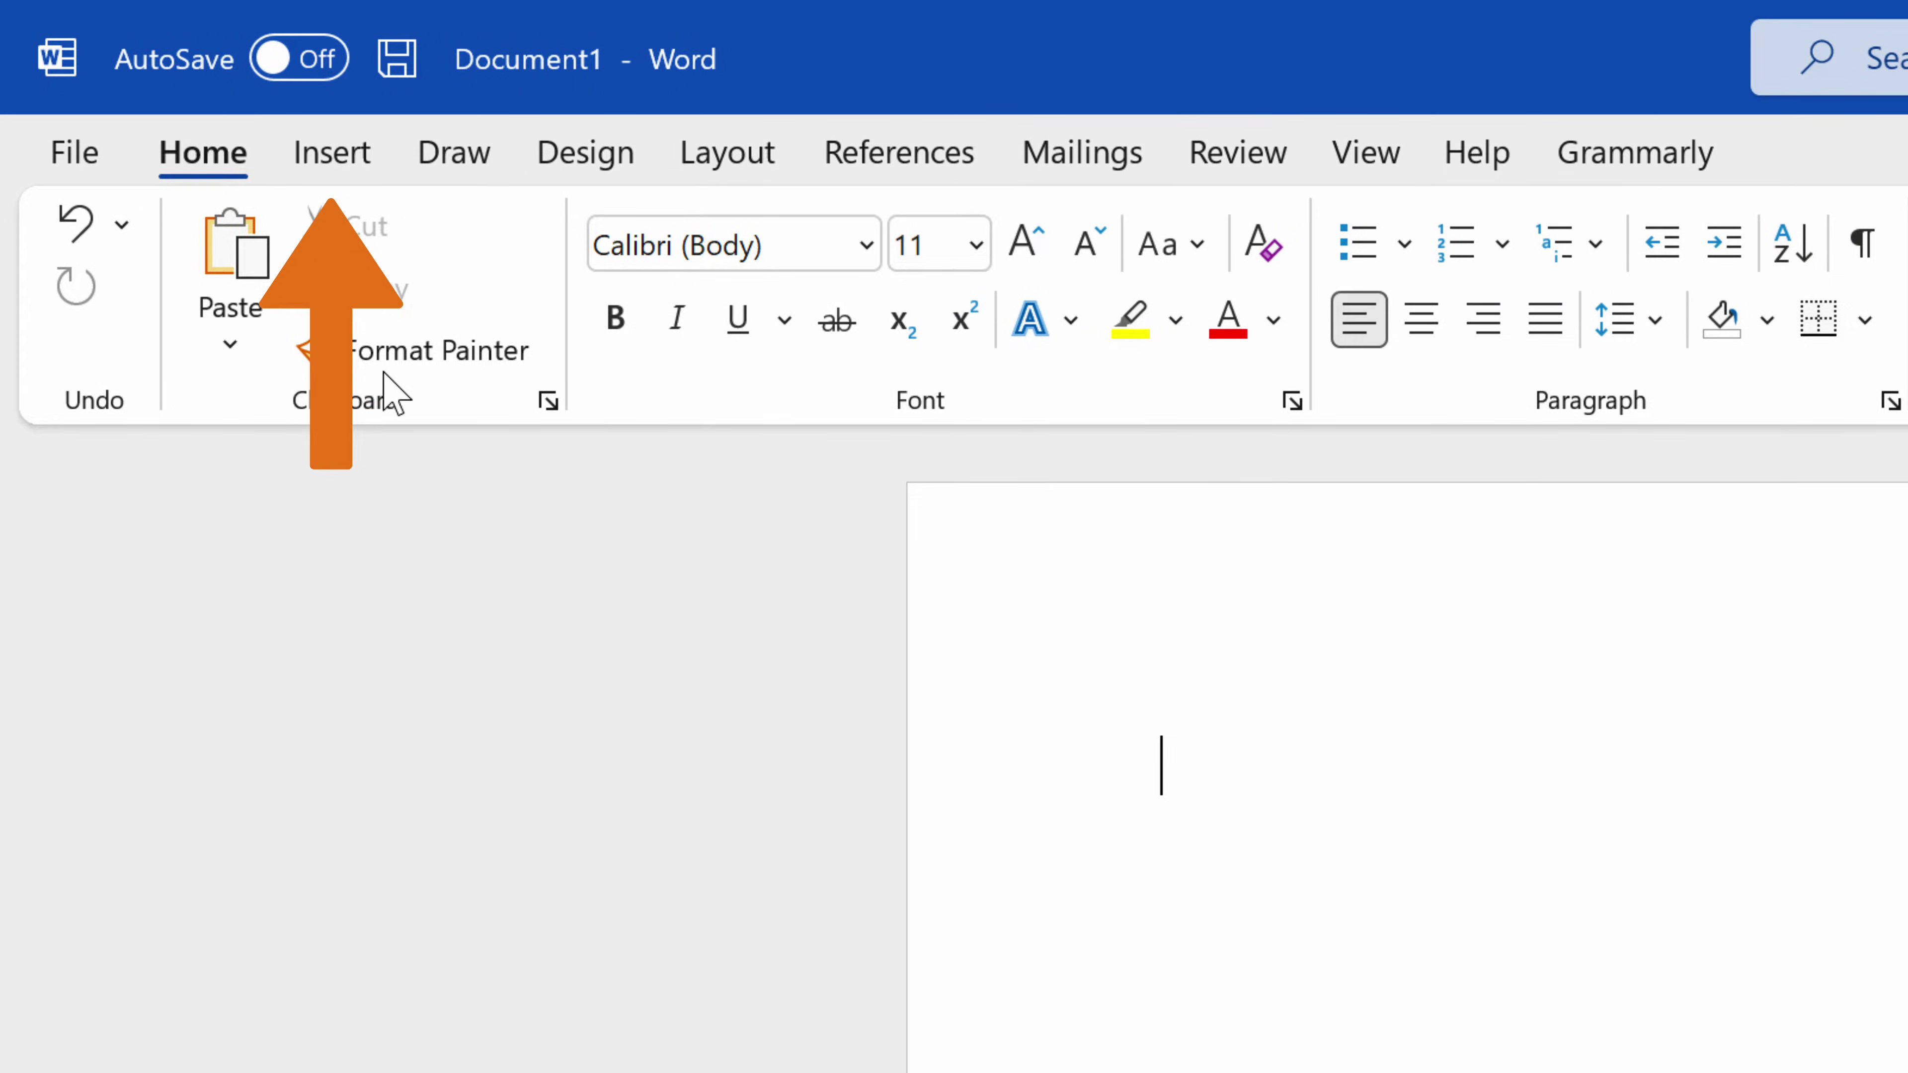
# Step: Insert a plain 2-D Pie chart after previewing the 3-D, pie-of-pie, bar-of-pie and doughnut variants
pyautogui.click(316, 153)
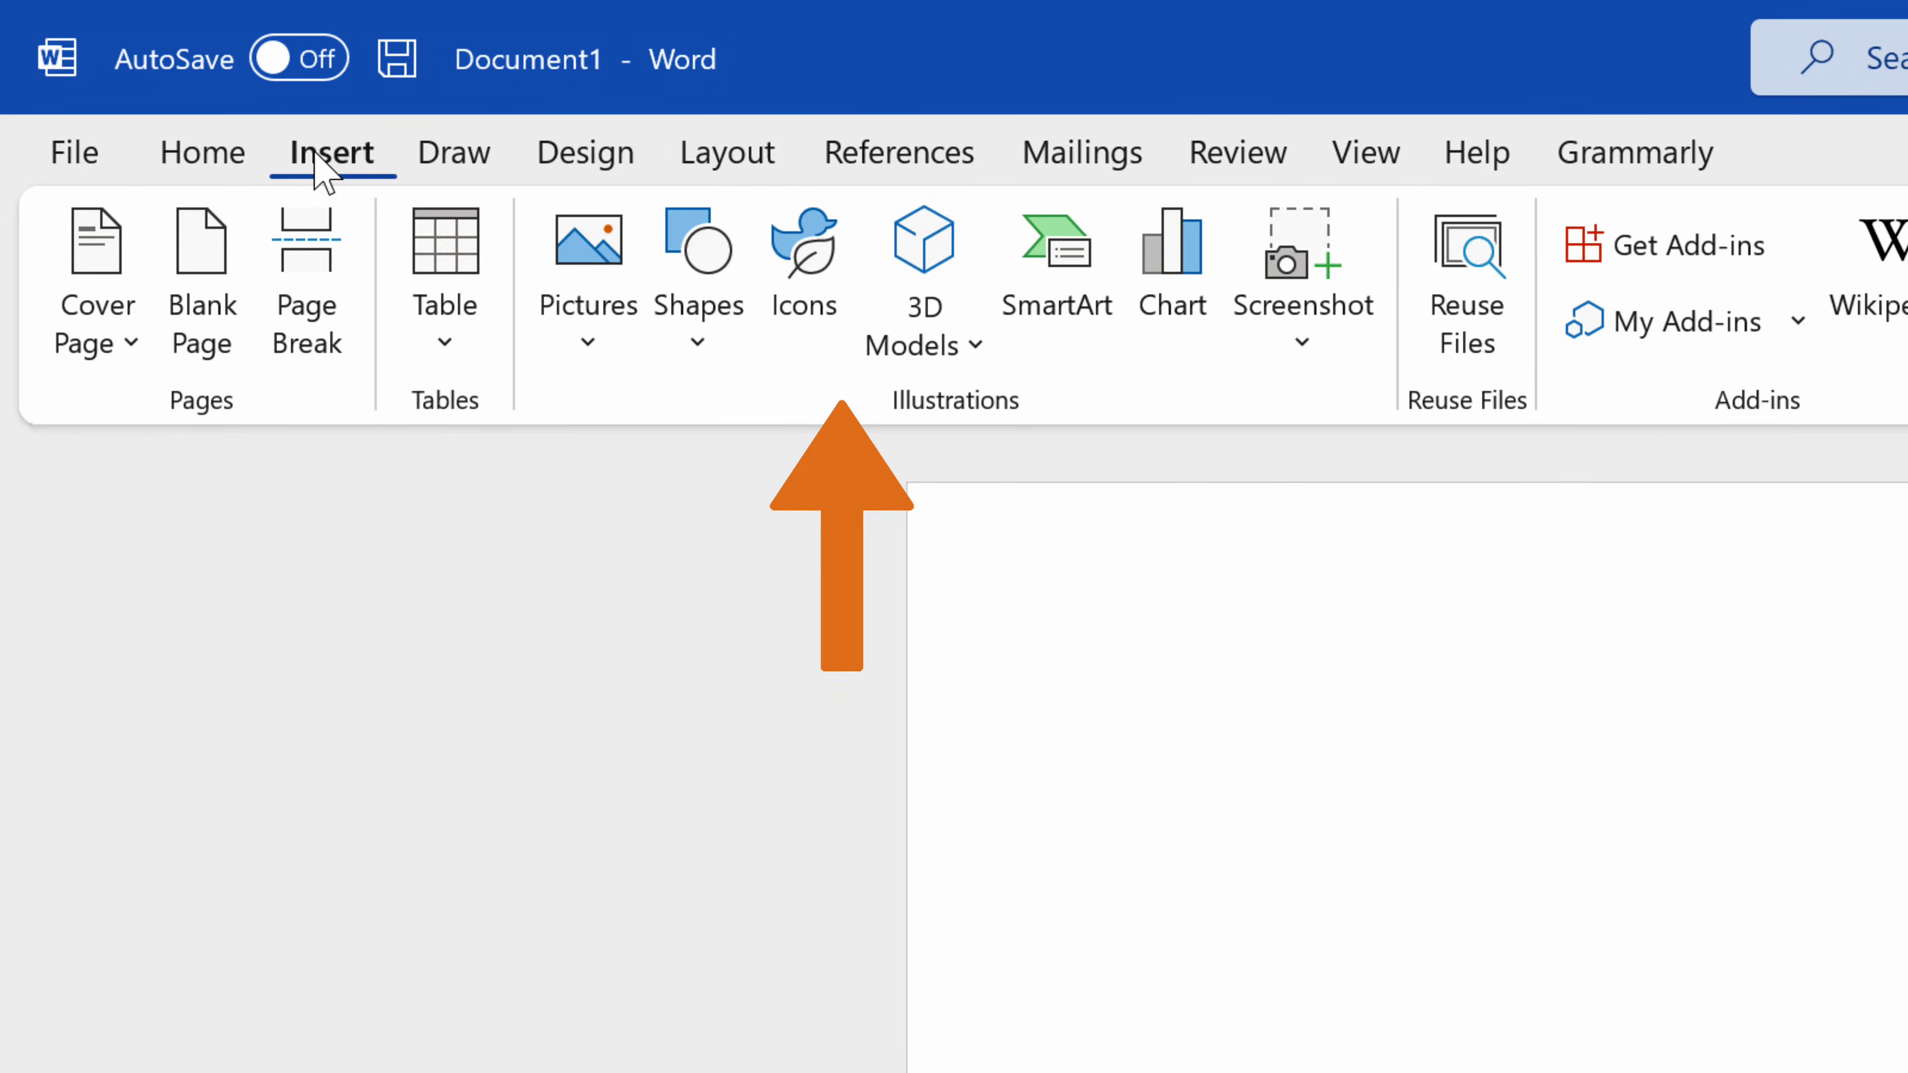
pyautogui.click(1171, 259)
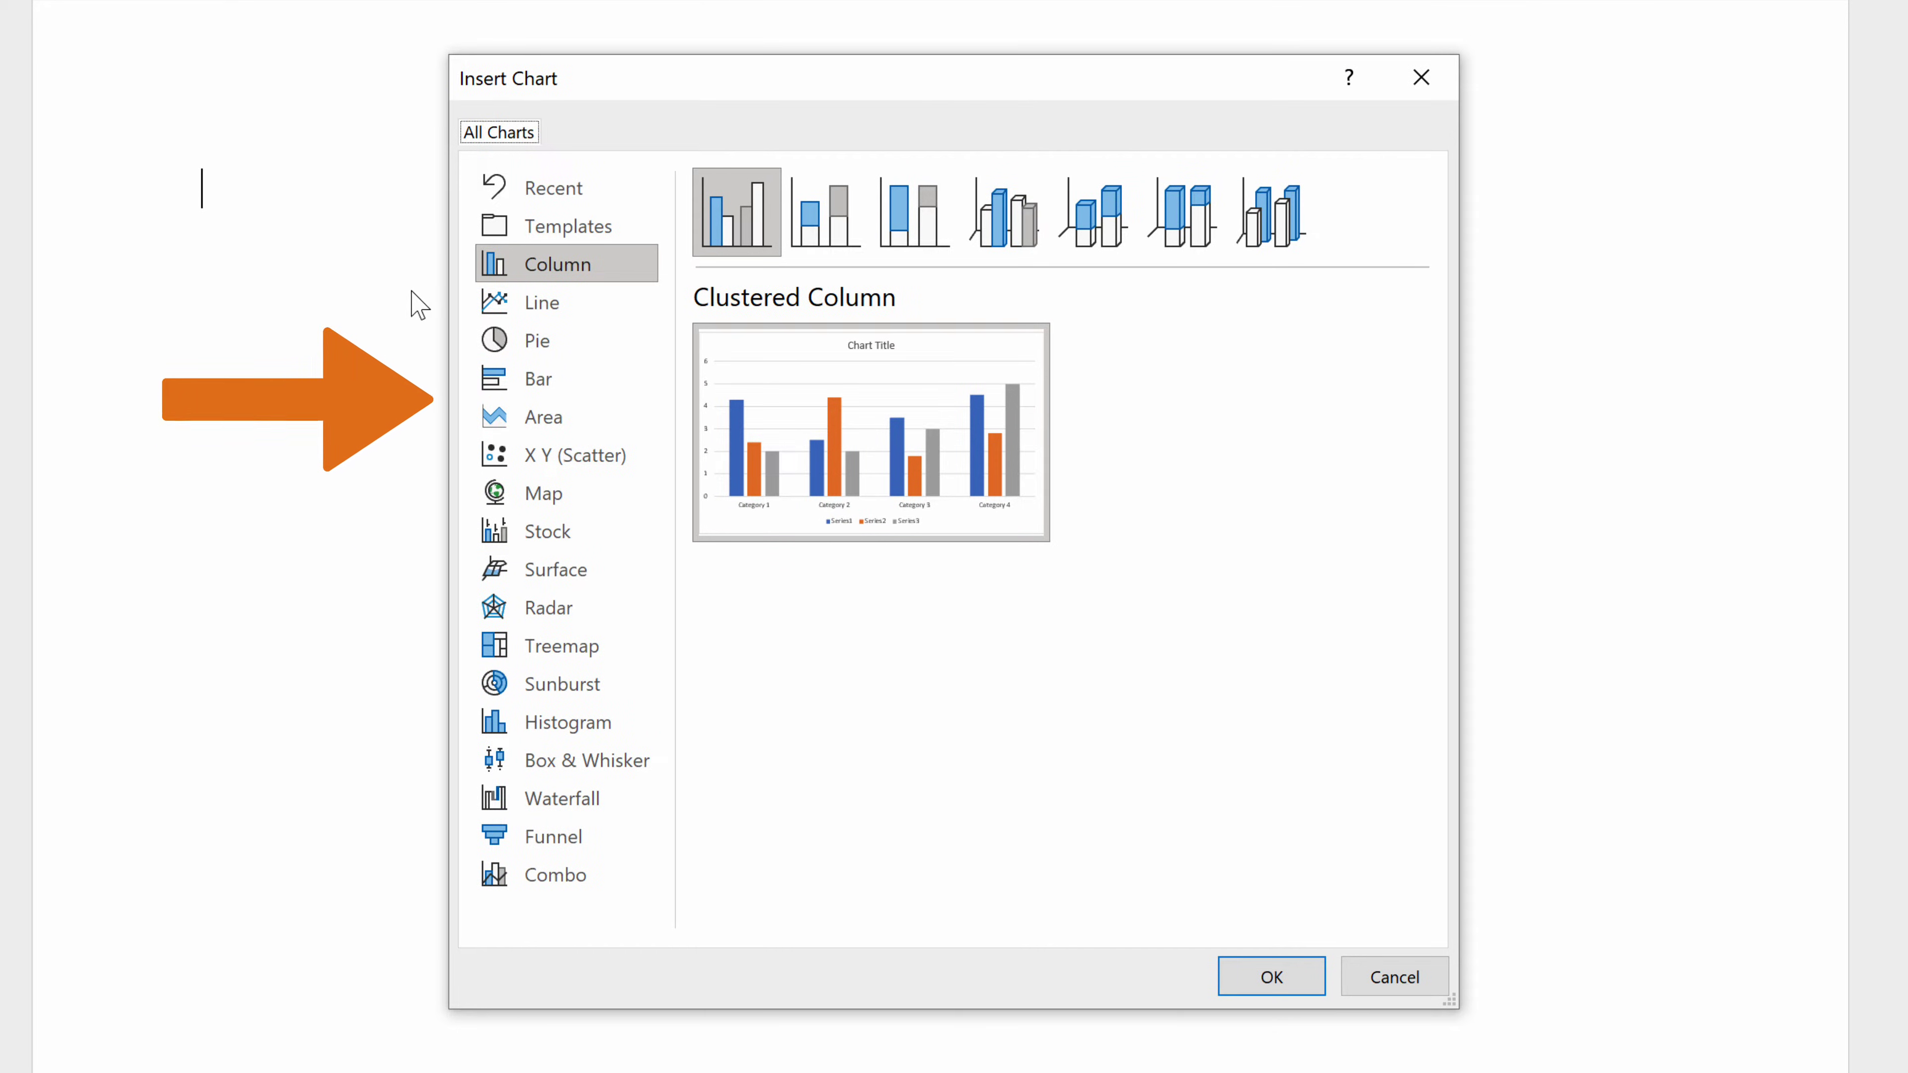
pyautogui.click(499, 347)
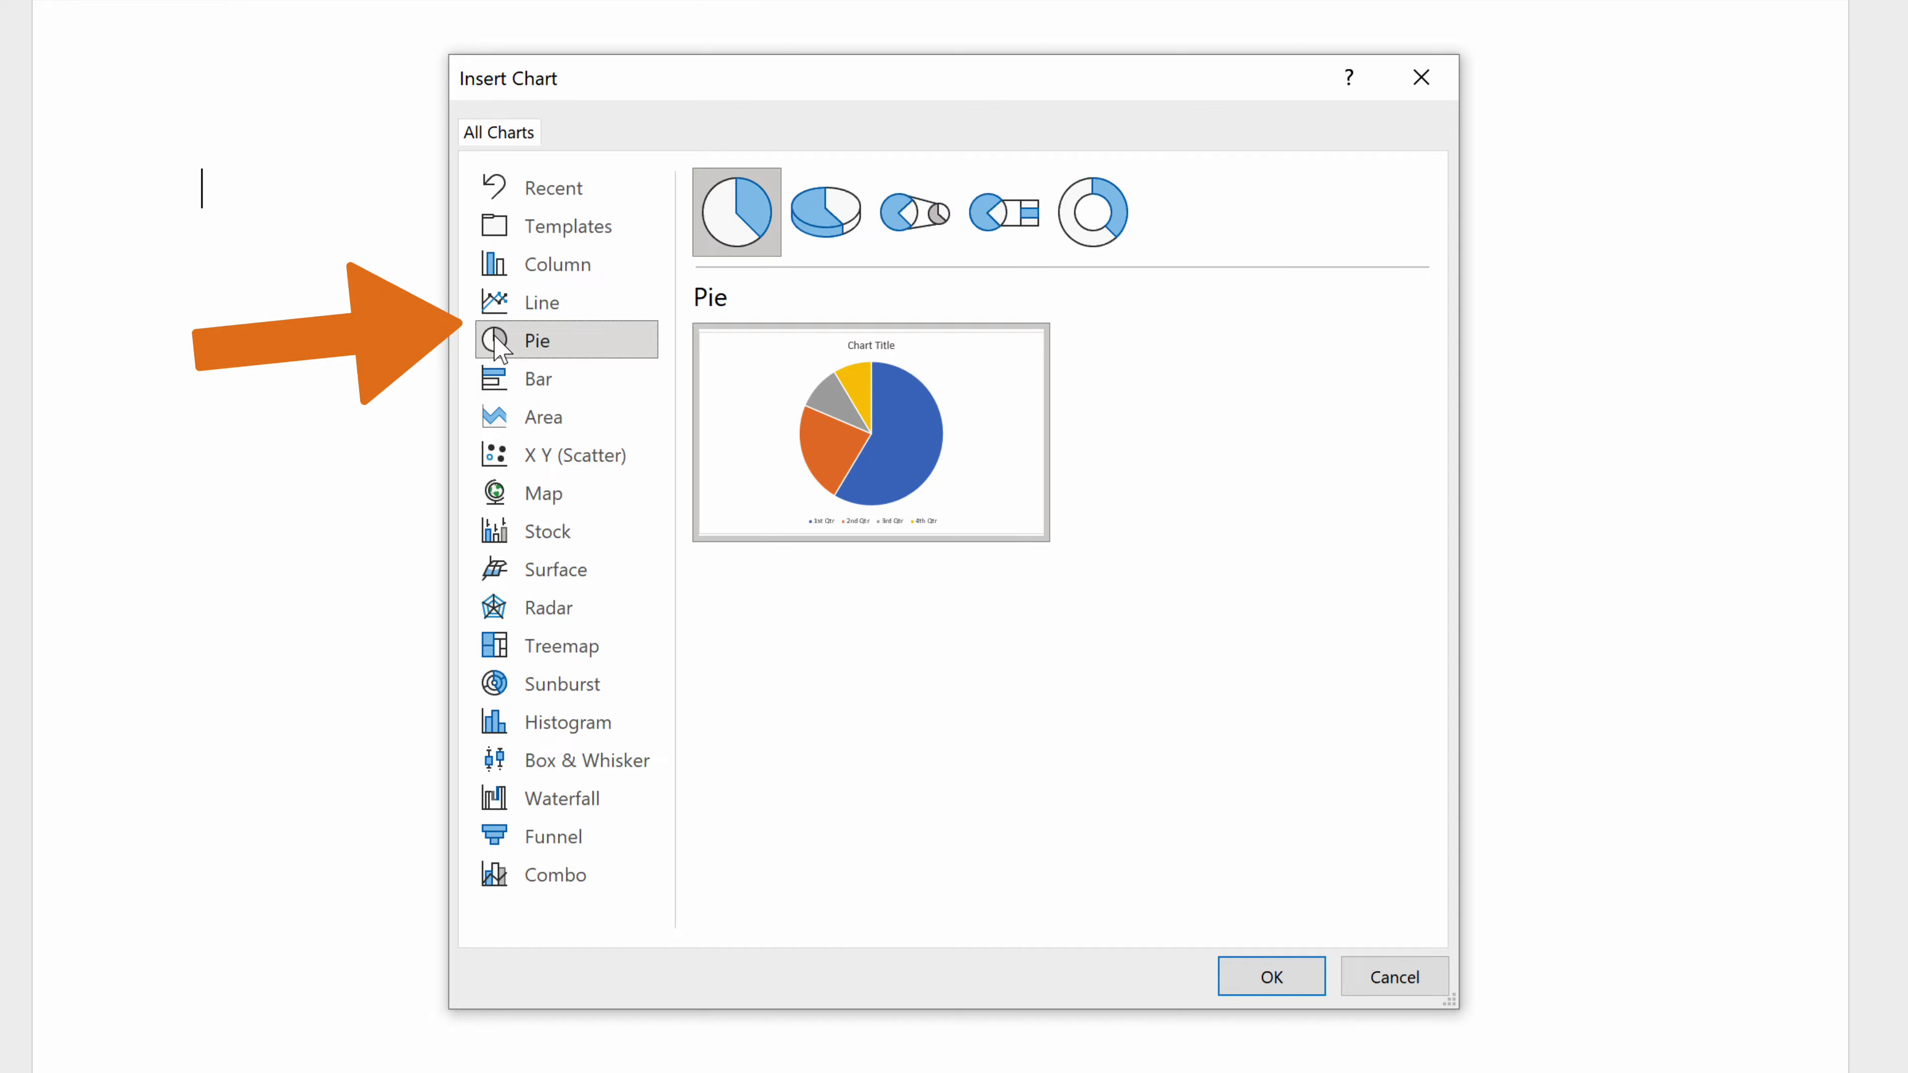
pyautogui.click(825, 214)
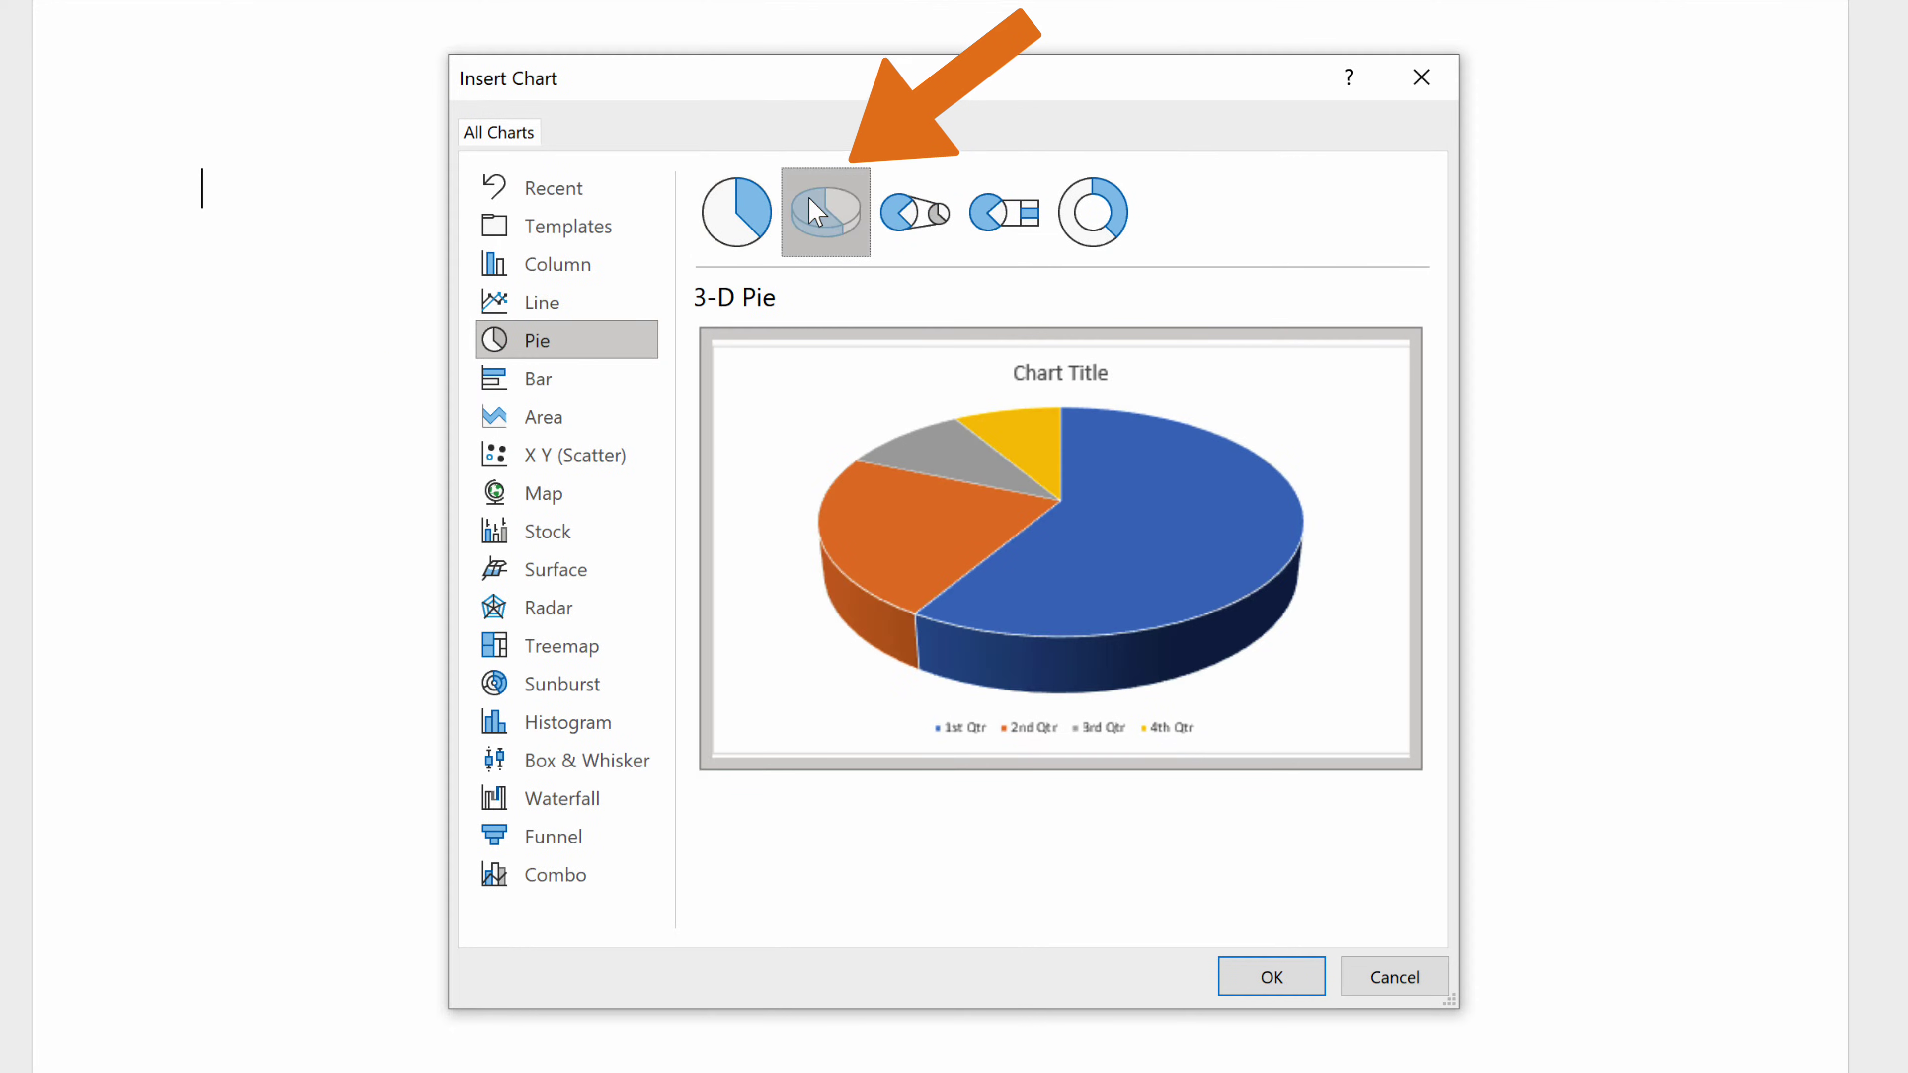
pyautogui.click(909, 217)
pyautogui.click(976, 222)
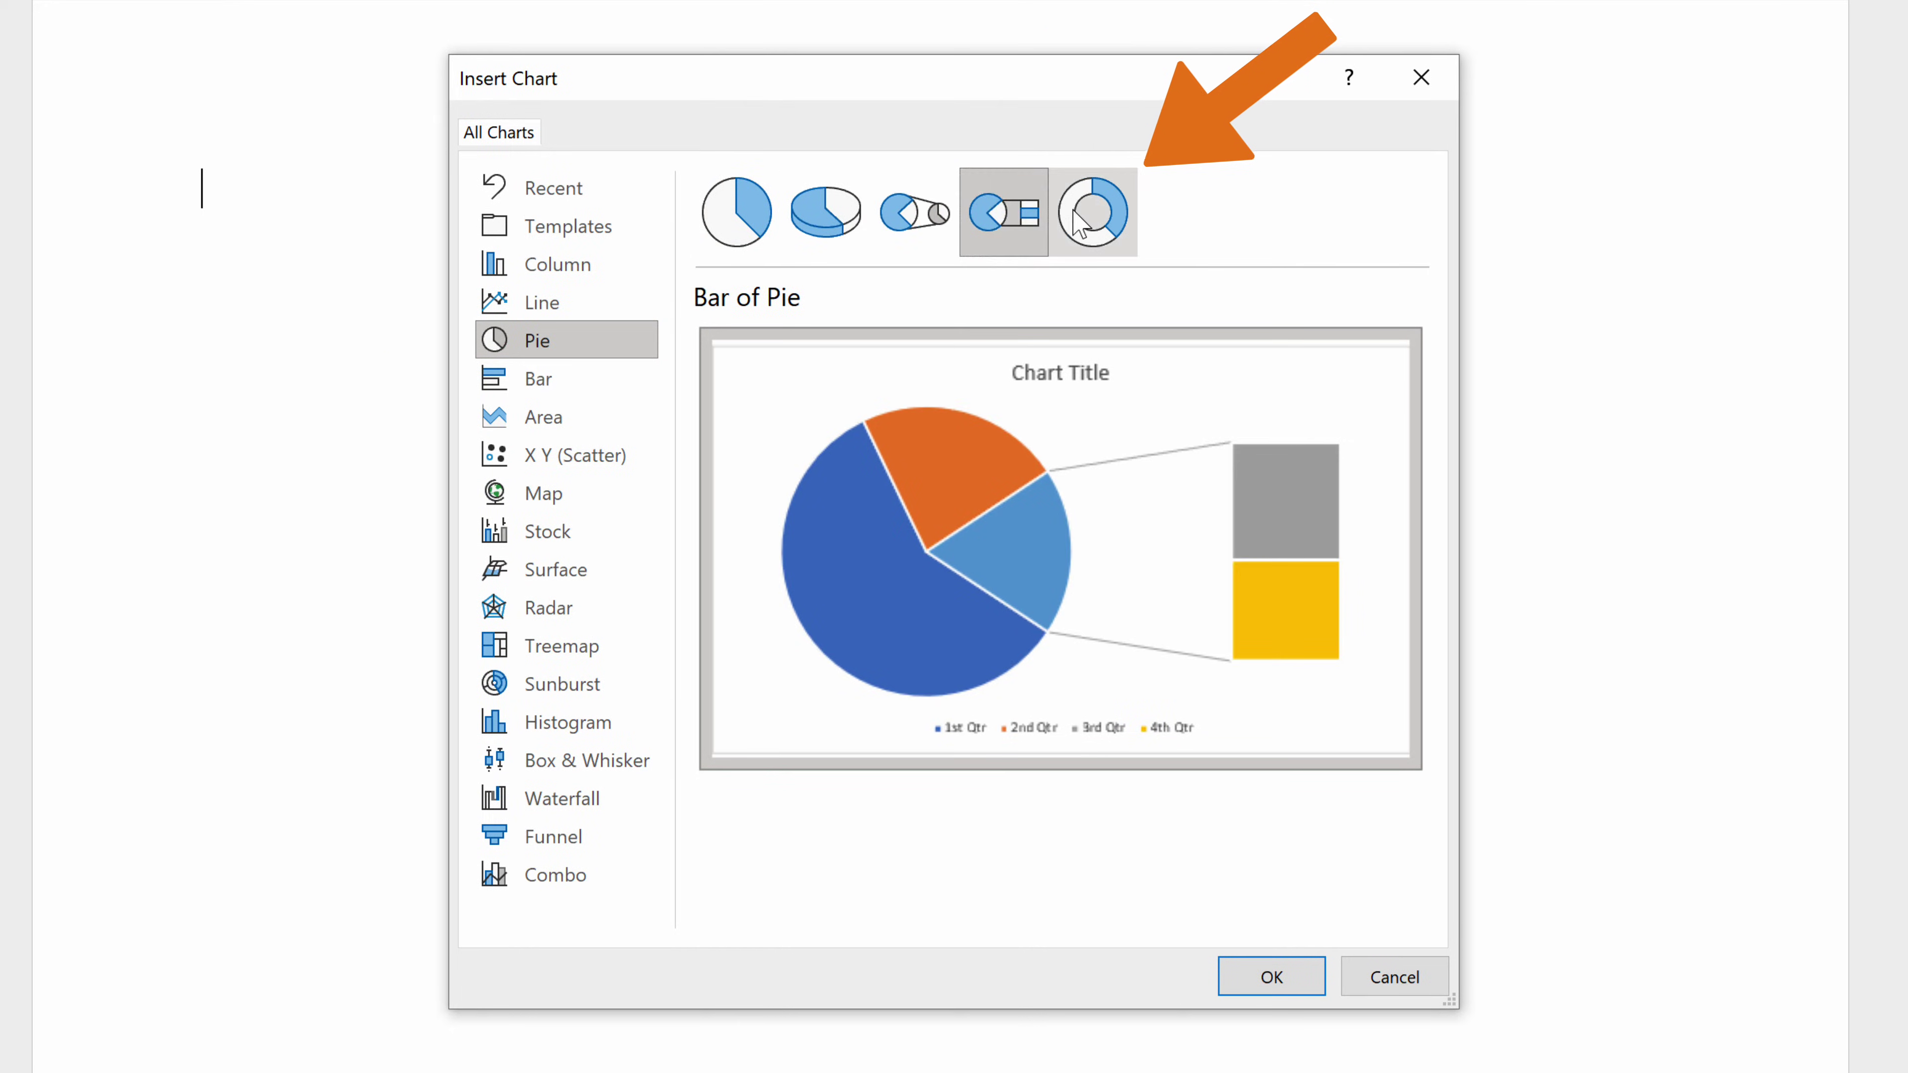
pyautogui.click(1093, 214)
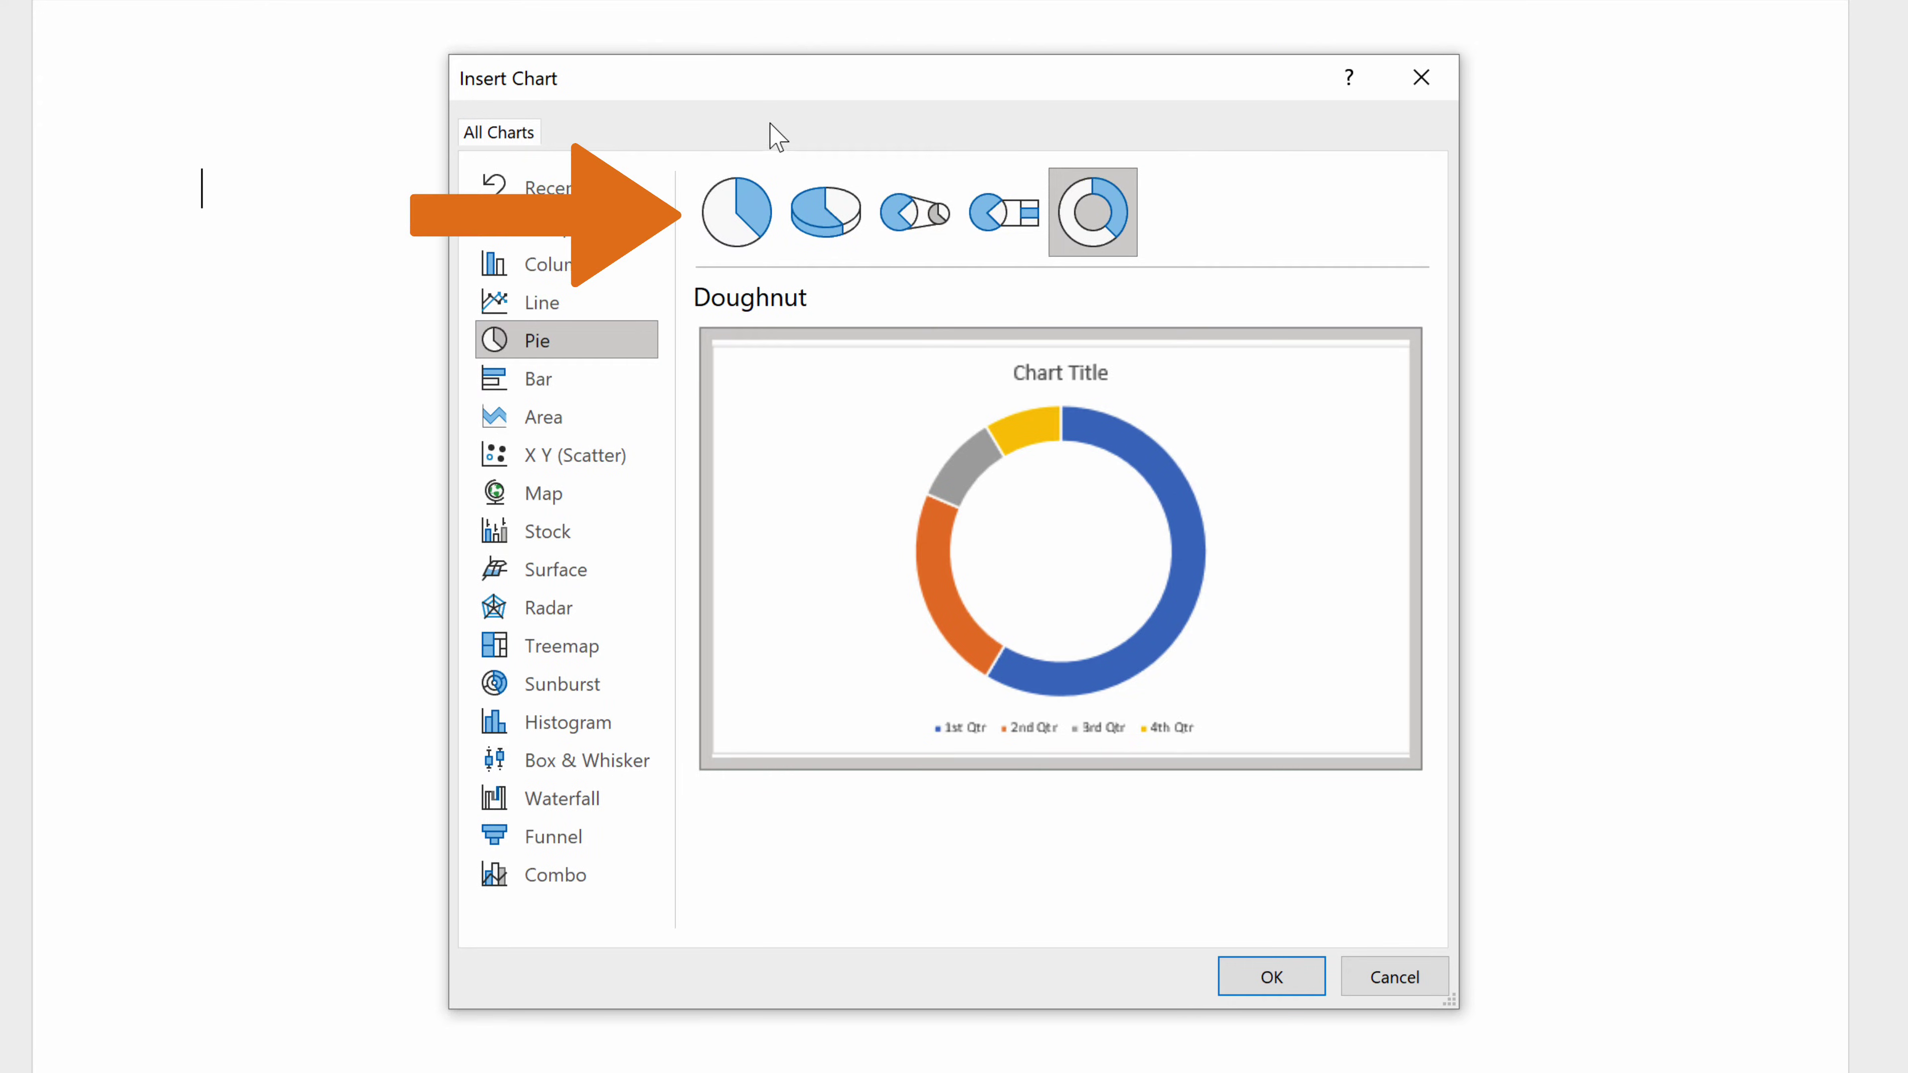
pyautogui.click(757, 222)
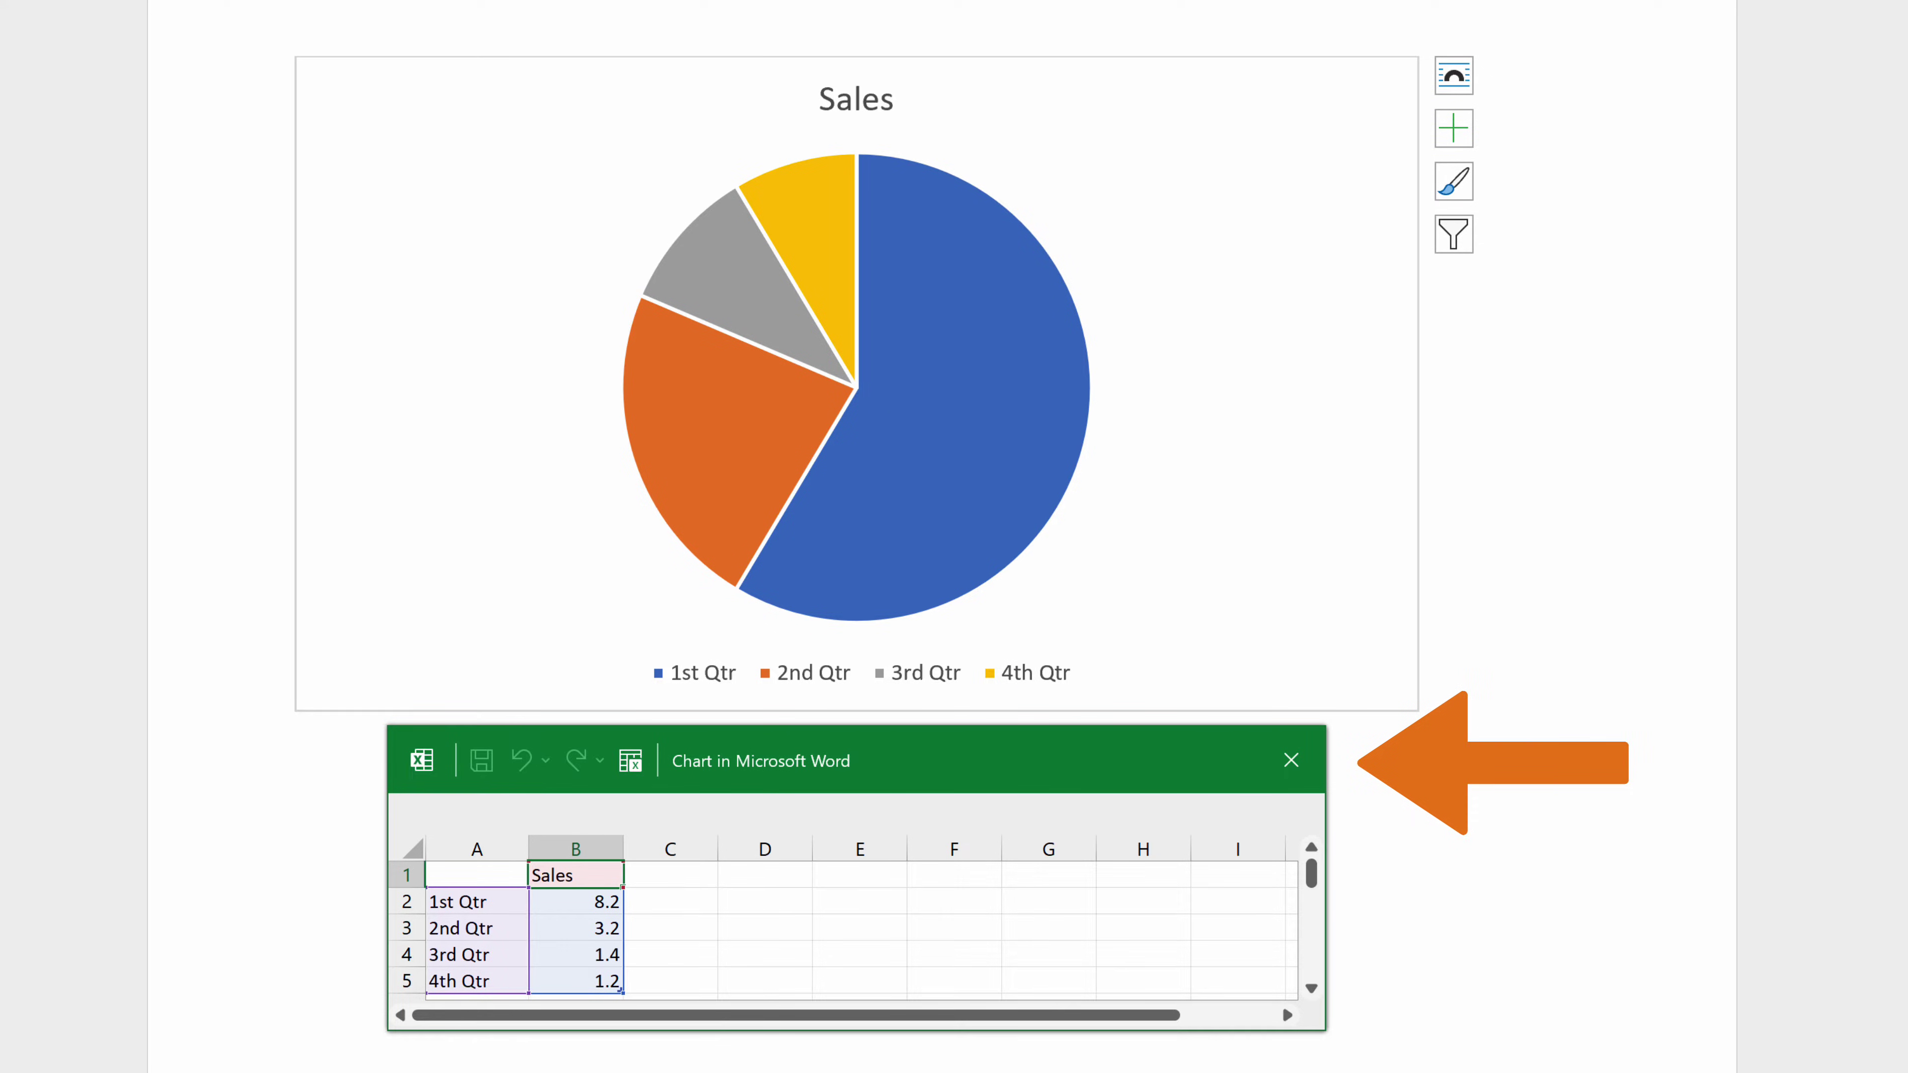
# Step: Close the chart's data sheet and set the chart's text wrapping to Tight
pyautogui.click(1291, 761)
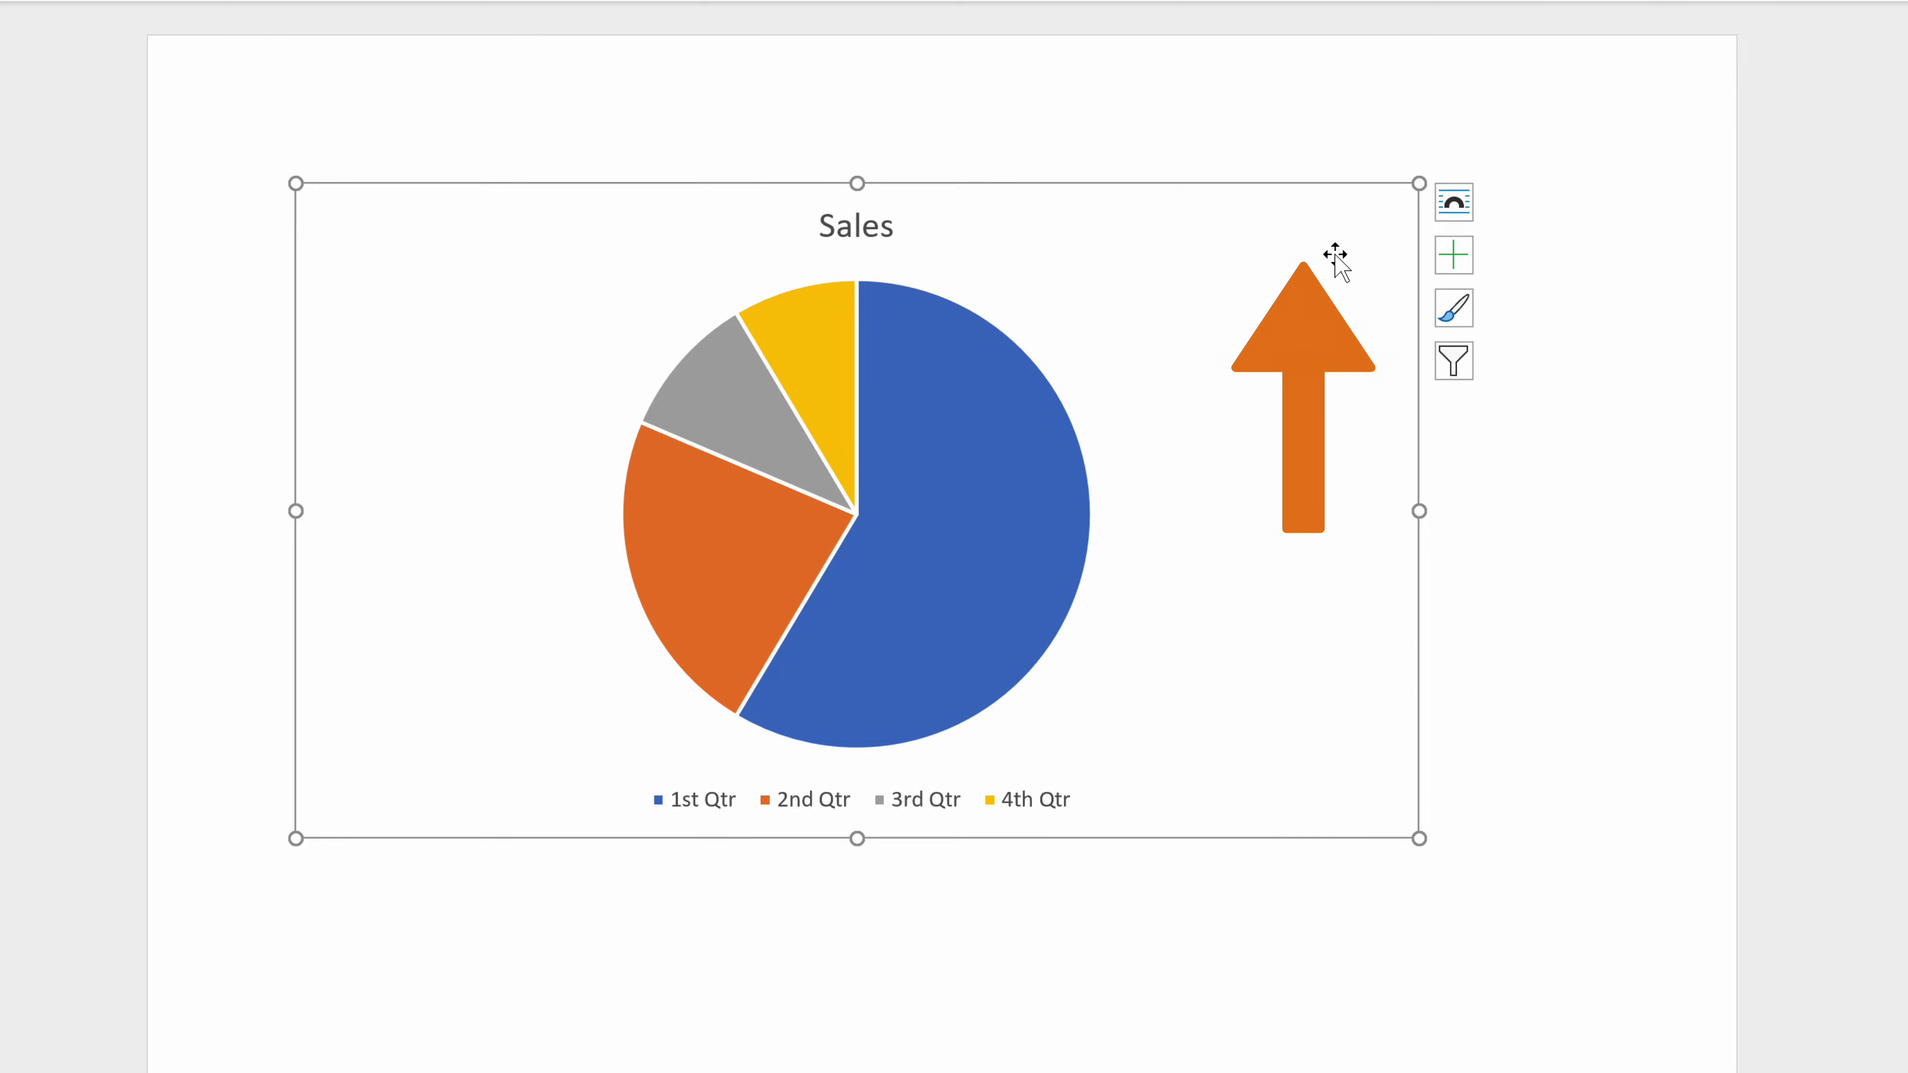
pyautogui.click(1455, 211)
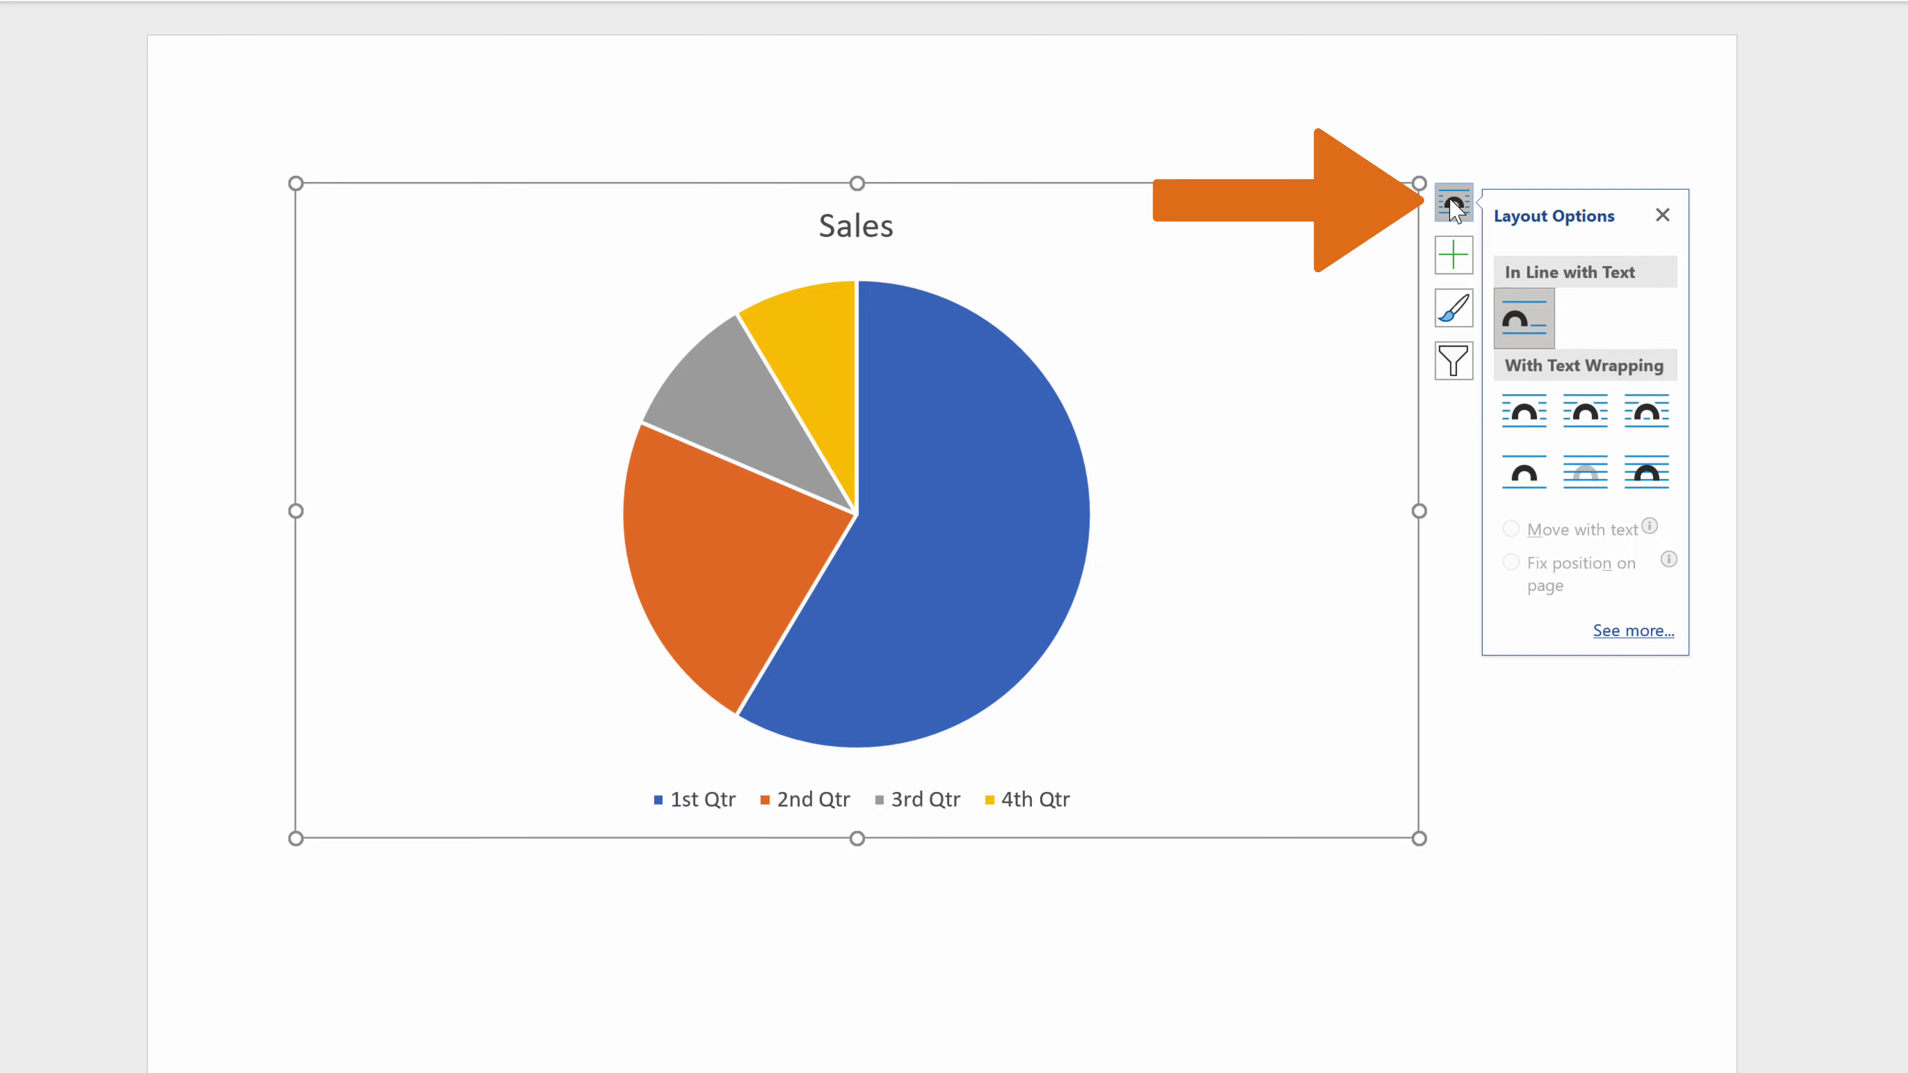
pyautogui.click(1587, 422)
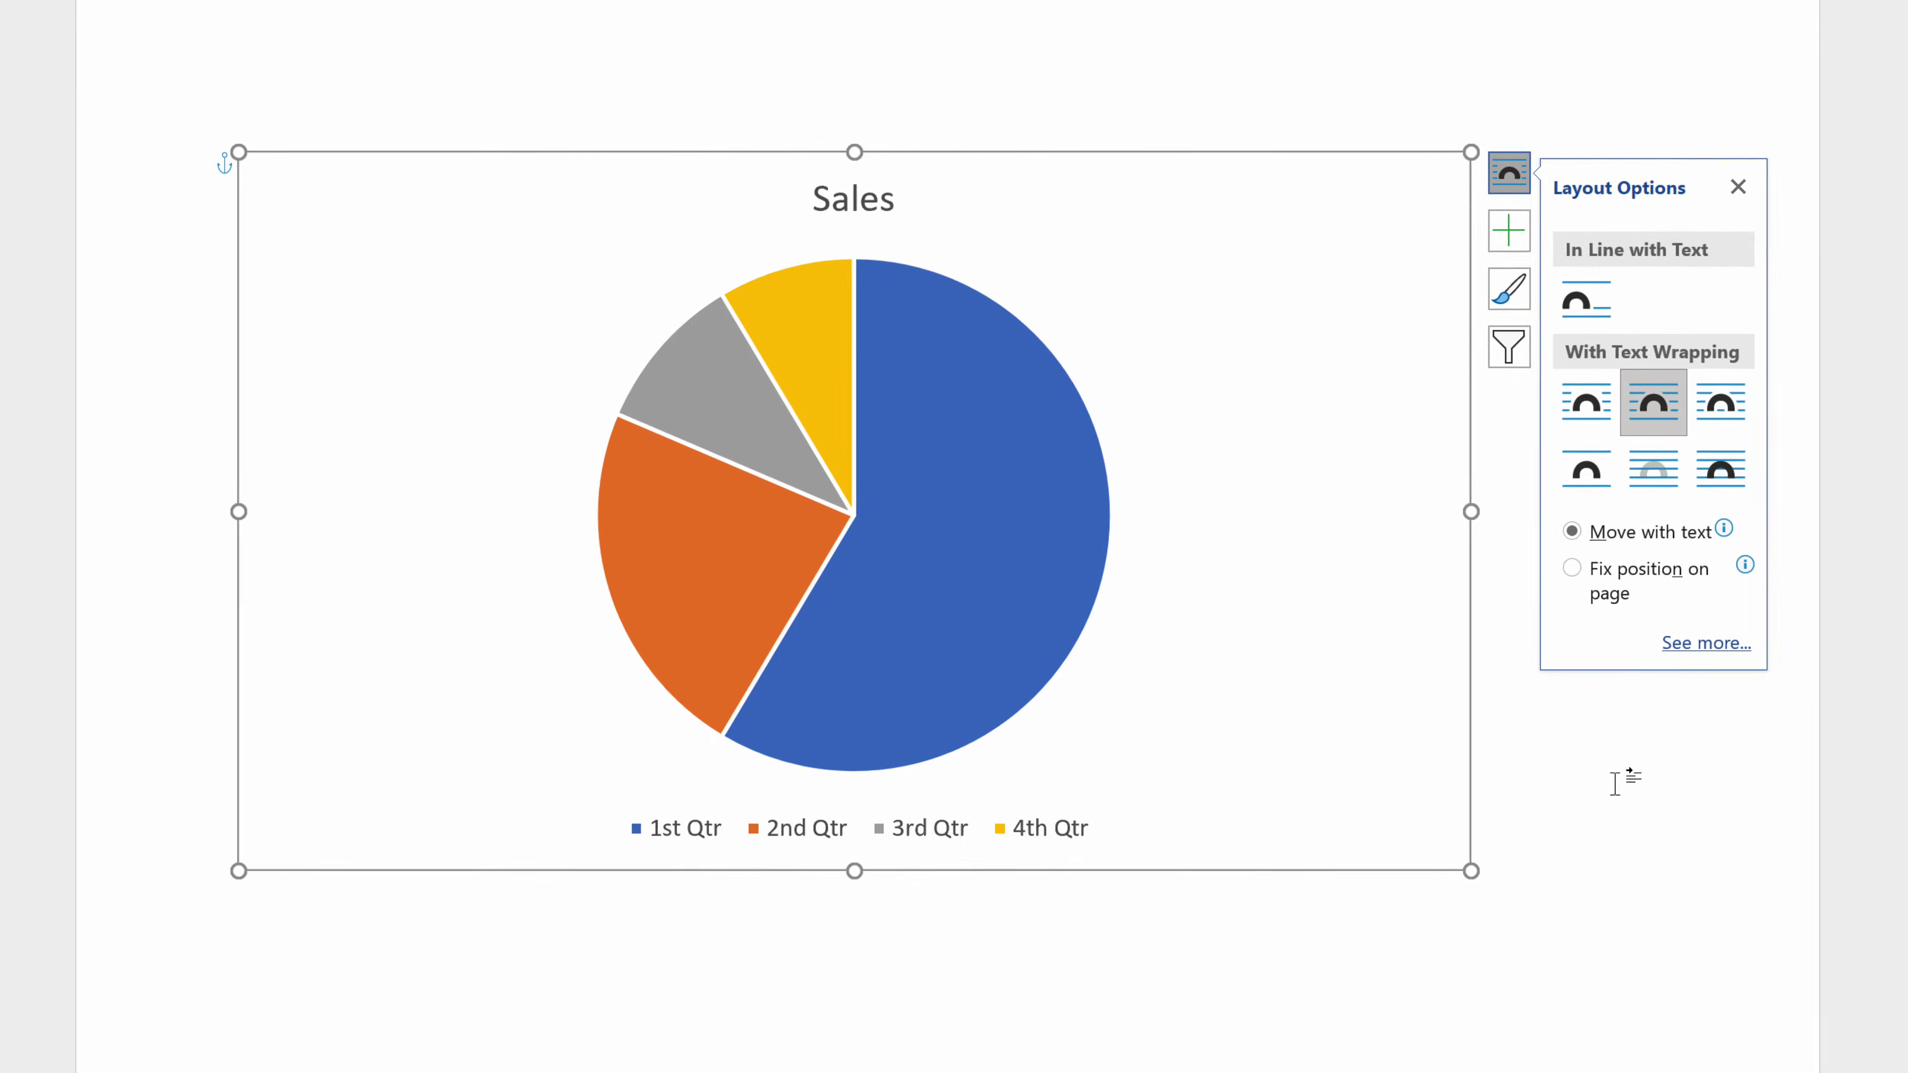
# Step: Nudge the chart slightly right and enlarge it from its bottom-left corner handle
pyautogui.click(950, 215)
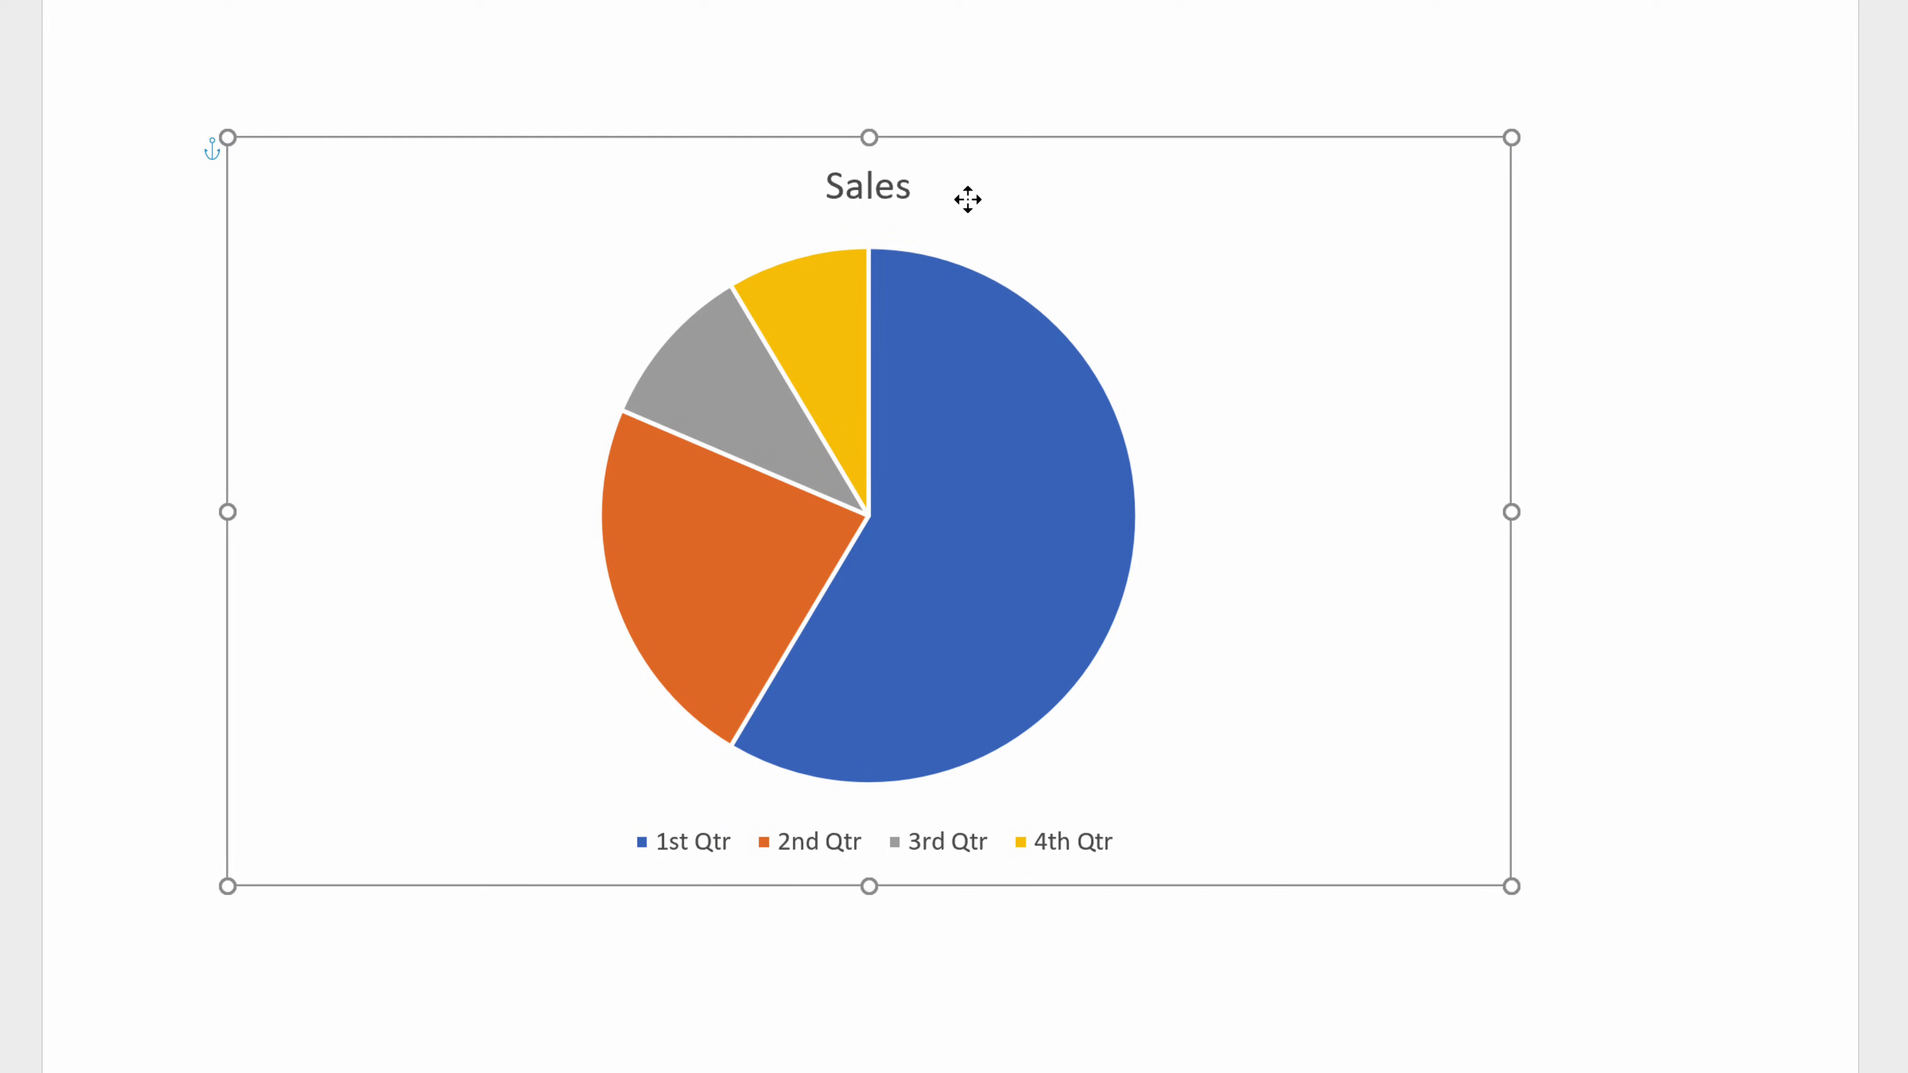
pyautogui.moveTo(969, 200); pyautogui.dragTo(1042, 205)
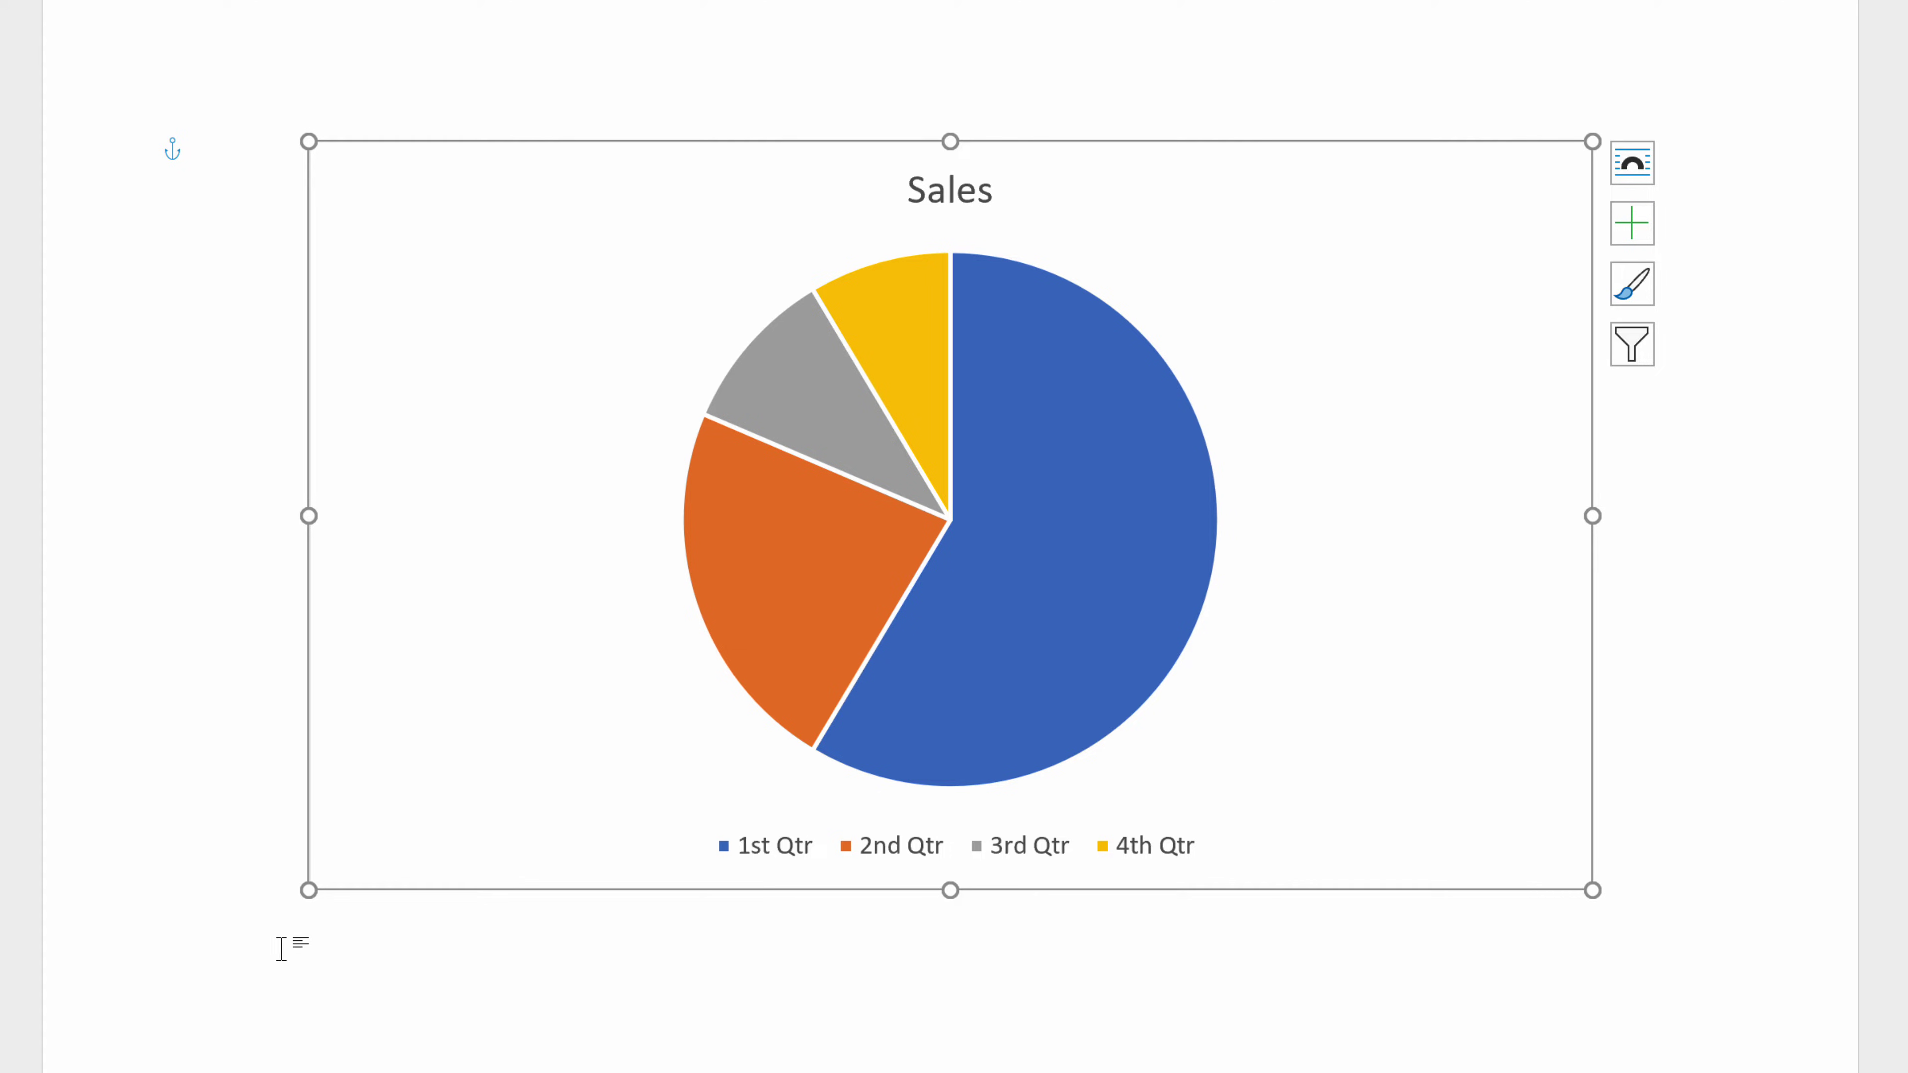
pyautogui.moveTo(308, 891)
pyautogui.mouseDown()
pyautogui.moveTo(423, 717)
pyautogui.moveTo(1013, 656)
pyautogui.moveTo(275, 877)
pyautogui.mouseUp()
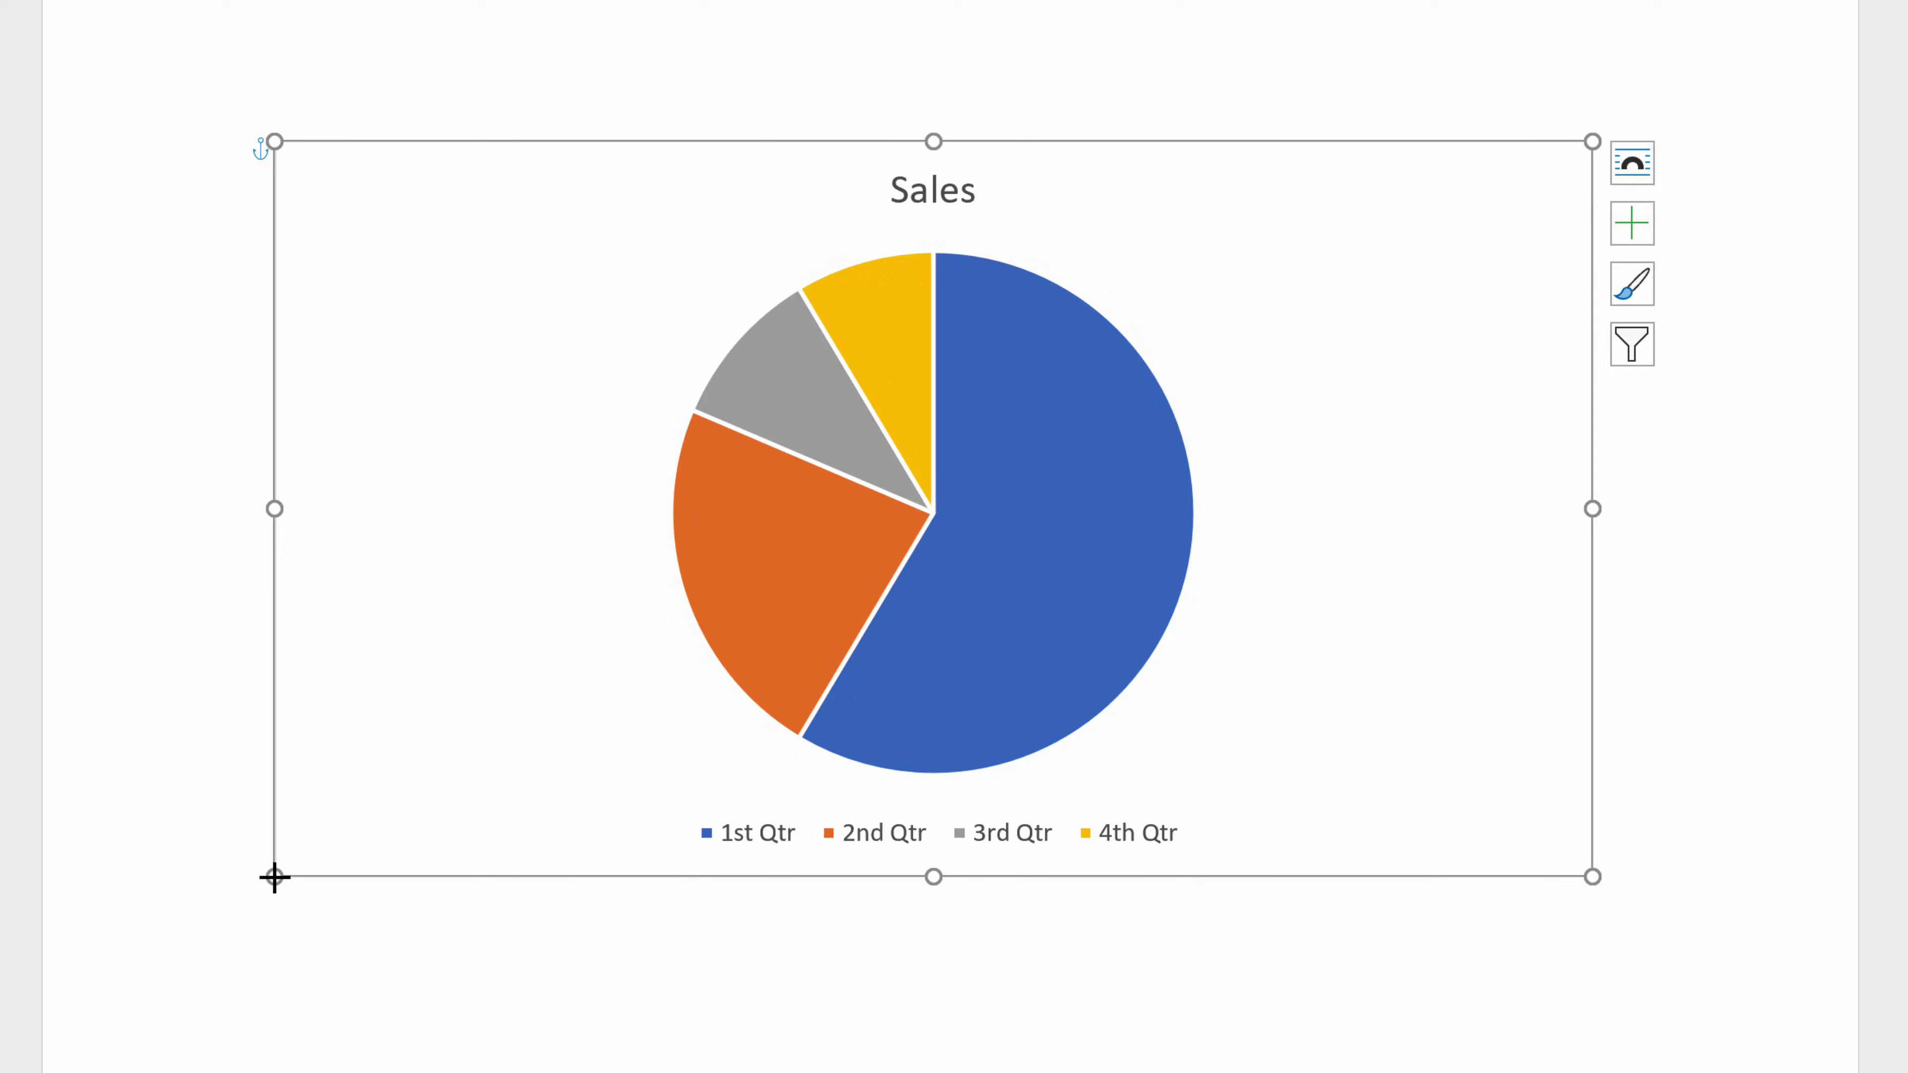
pyautogui.click(1591, 1049)
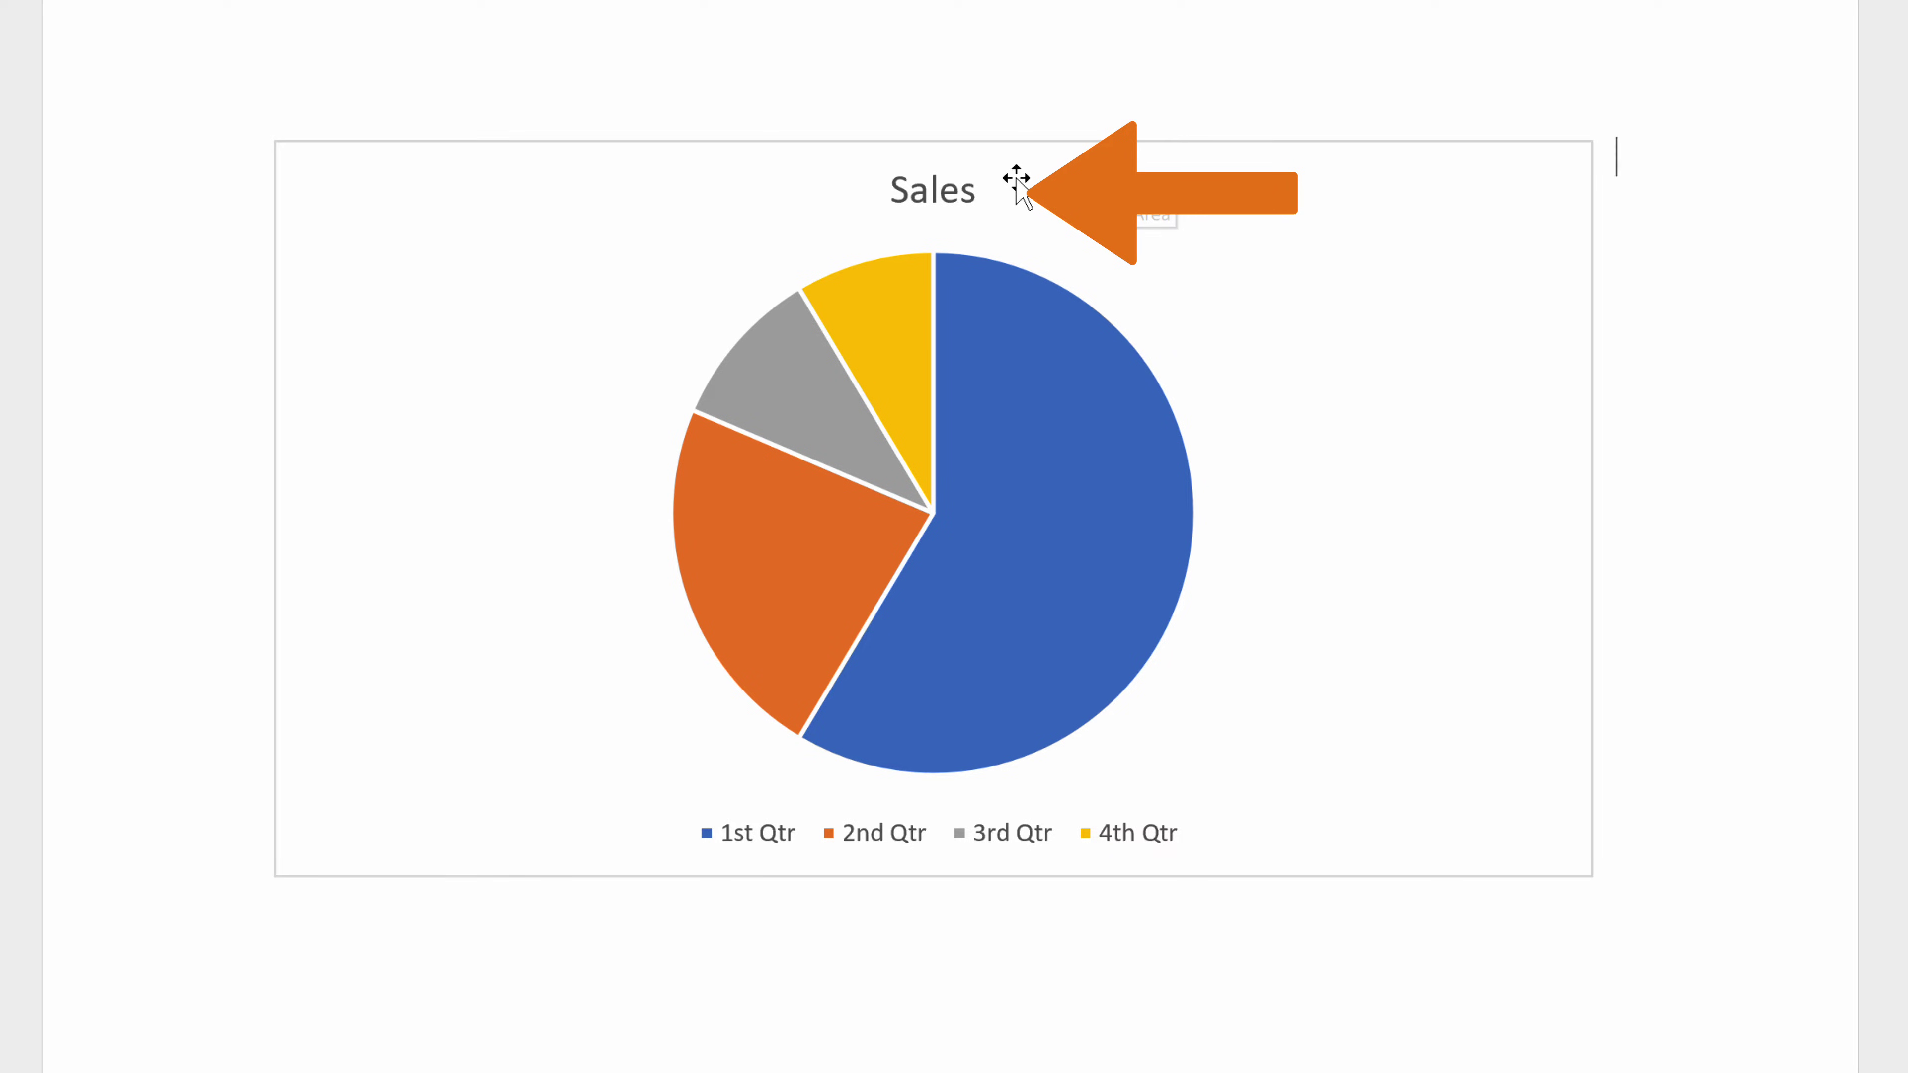
# Step: Replace the chart title 'Sales' with 'Pie chart'
pyautogui.click(969, 188)
pyautogui.doubleClick(969, 188)
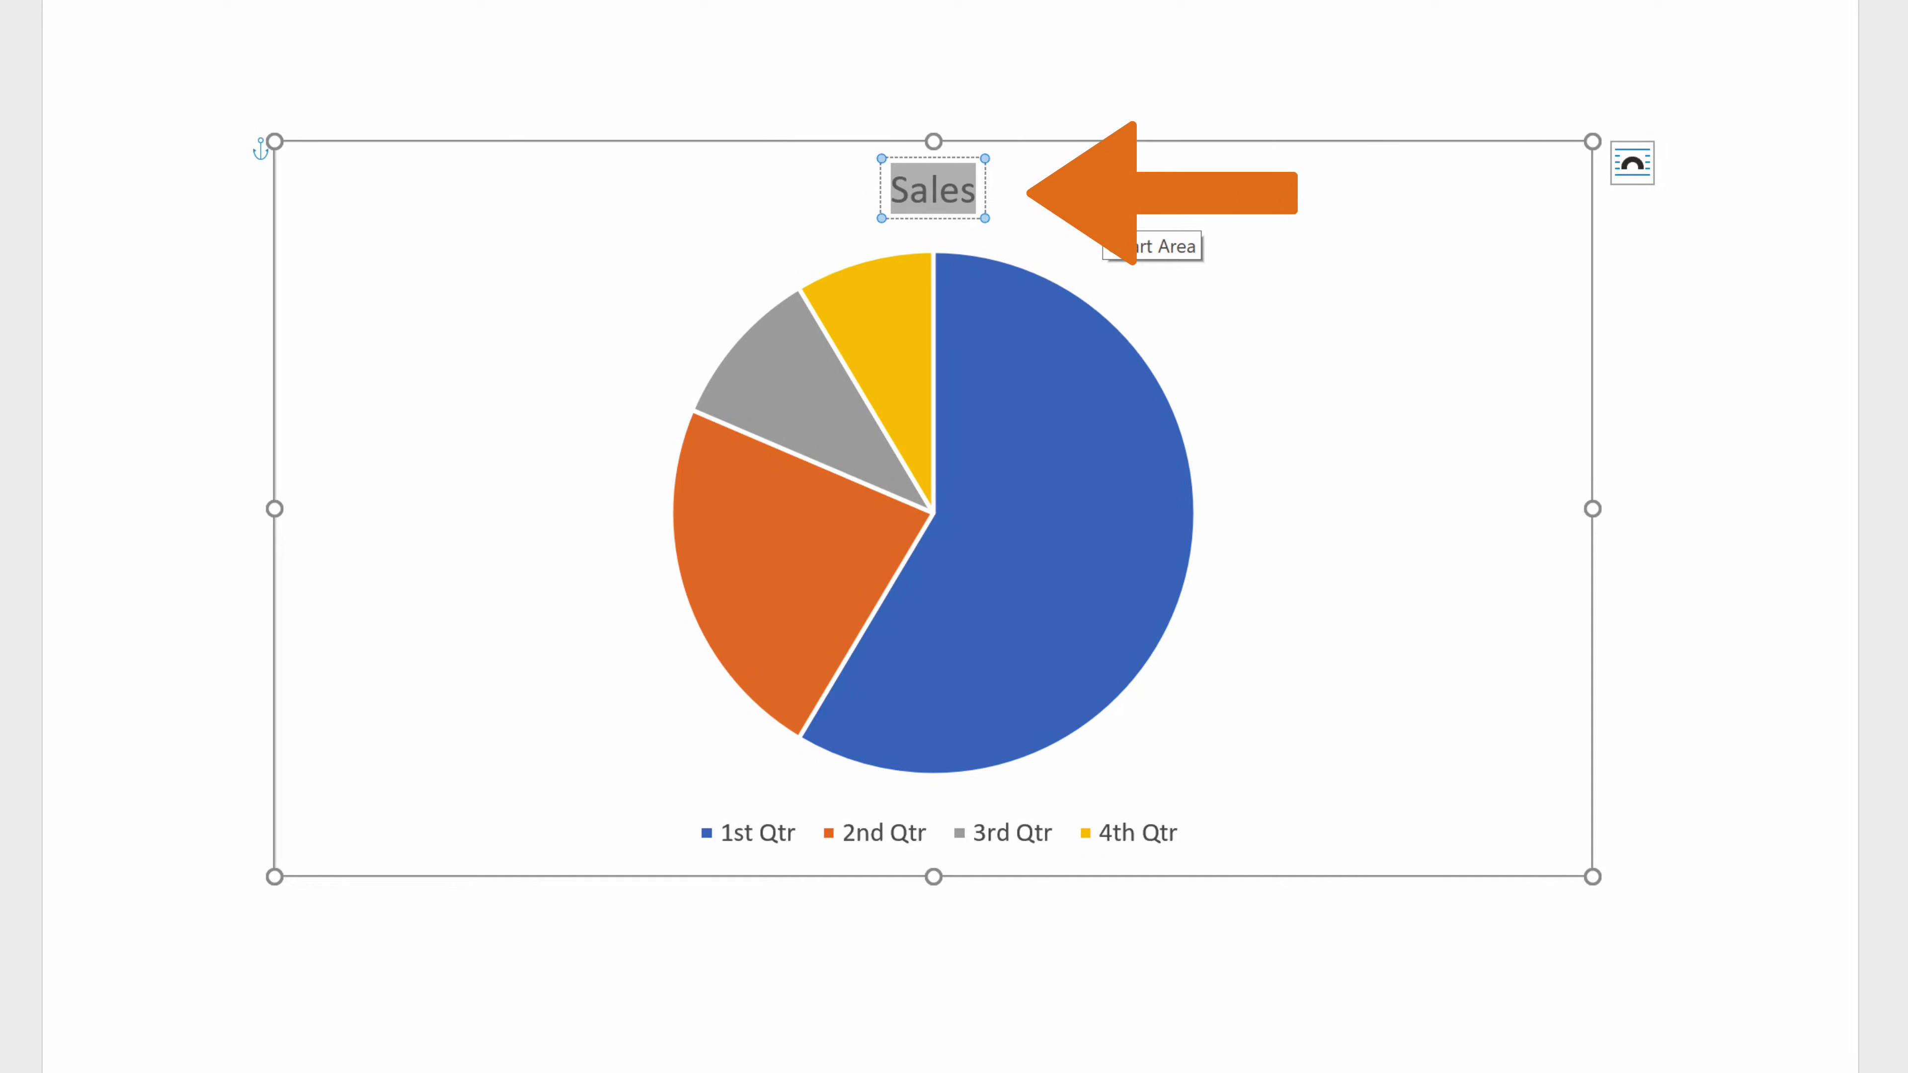
pyautogui.write('Pie chart')
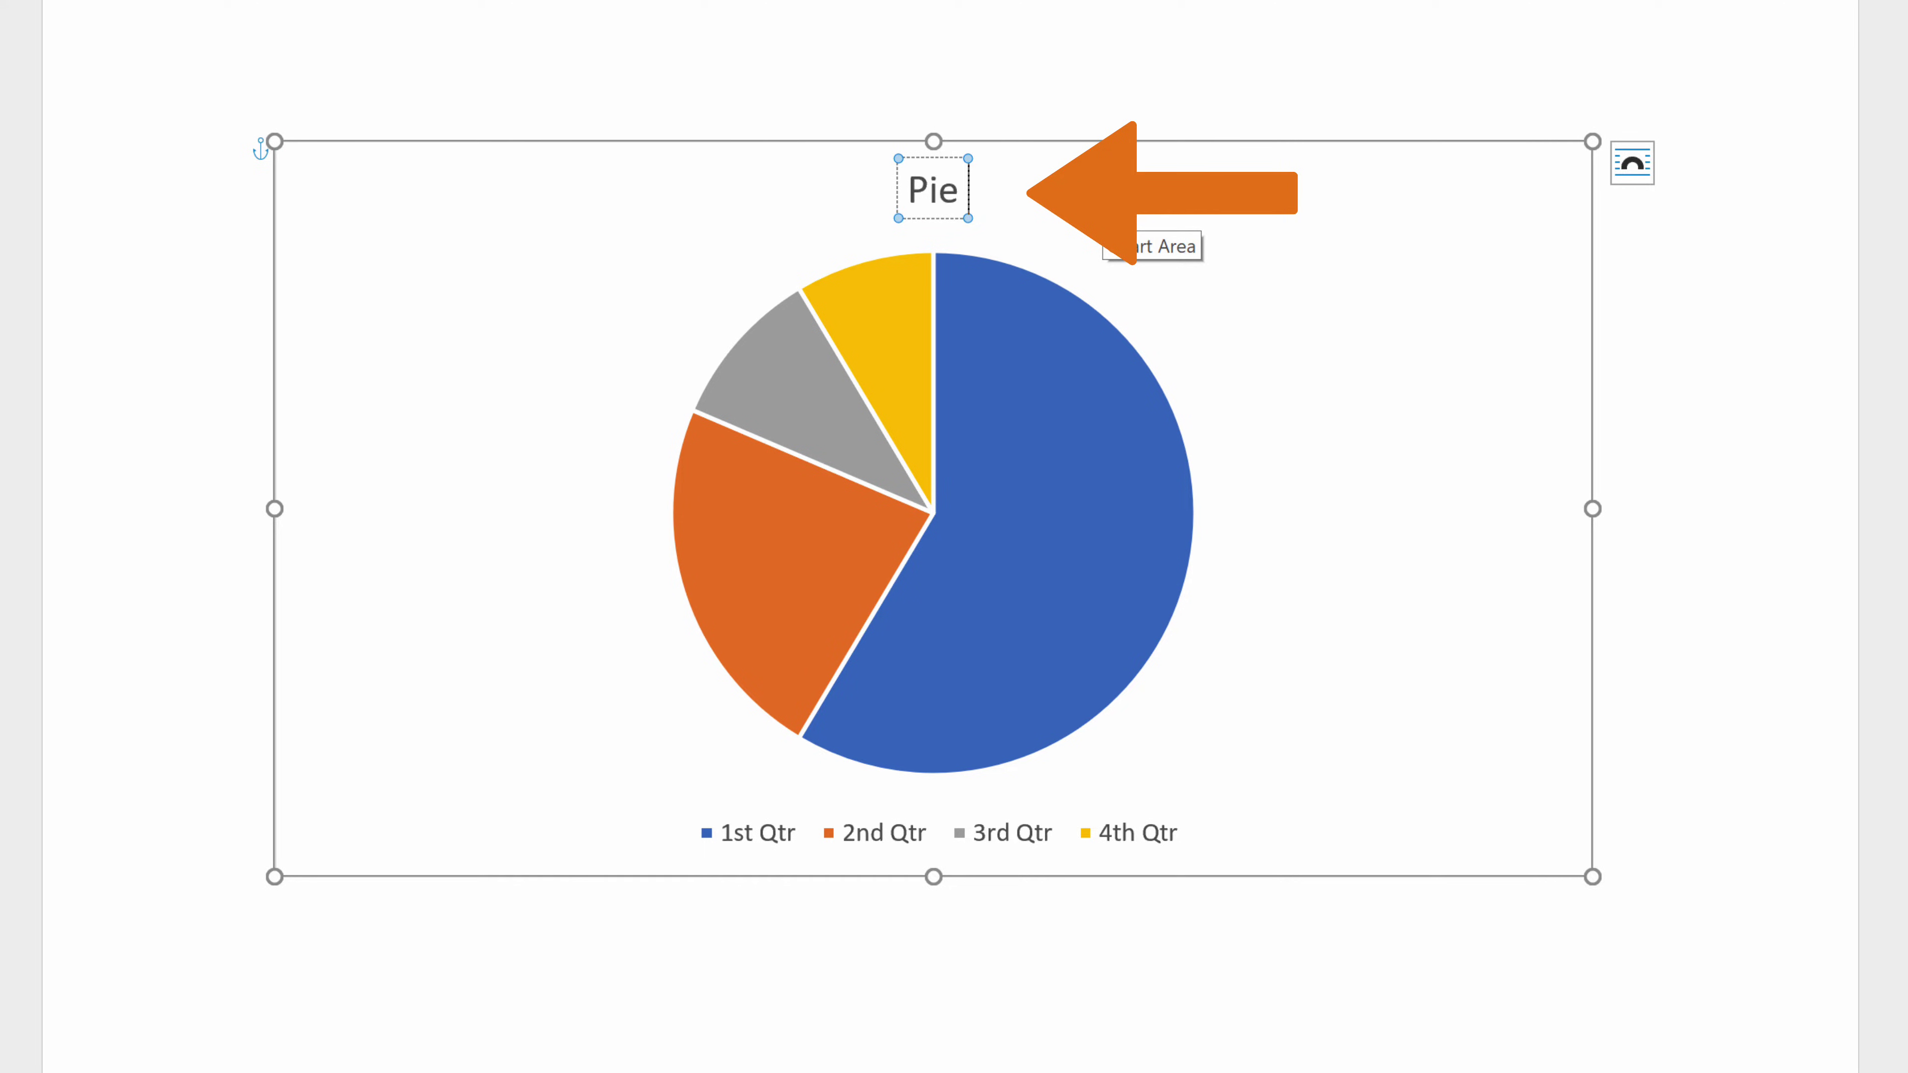
pyautogui.click(1733, 622)
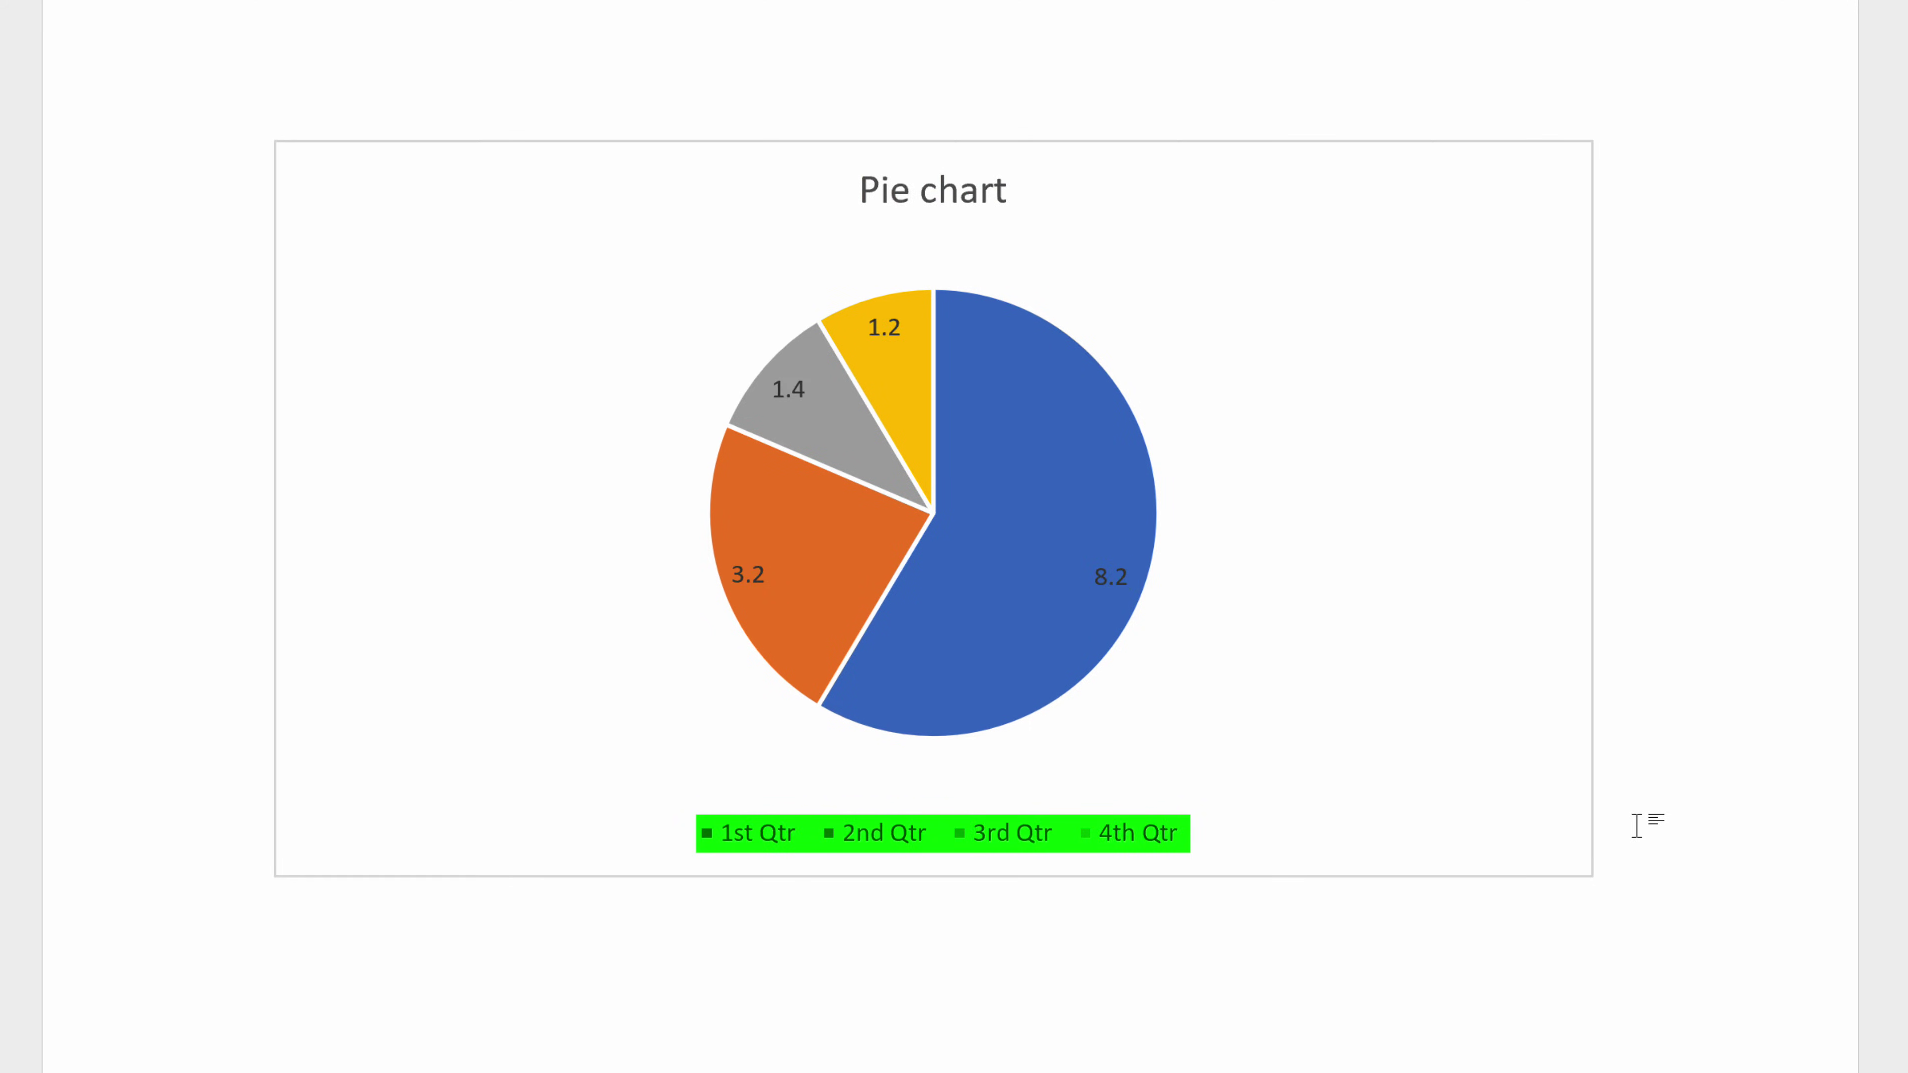
# Step: Turn on Data Labels so the slices show 8.2, 3.2, 1.4 and 1.2
pyautogui.click(1498, 220)
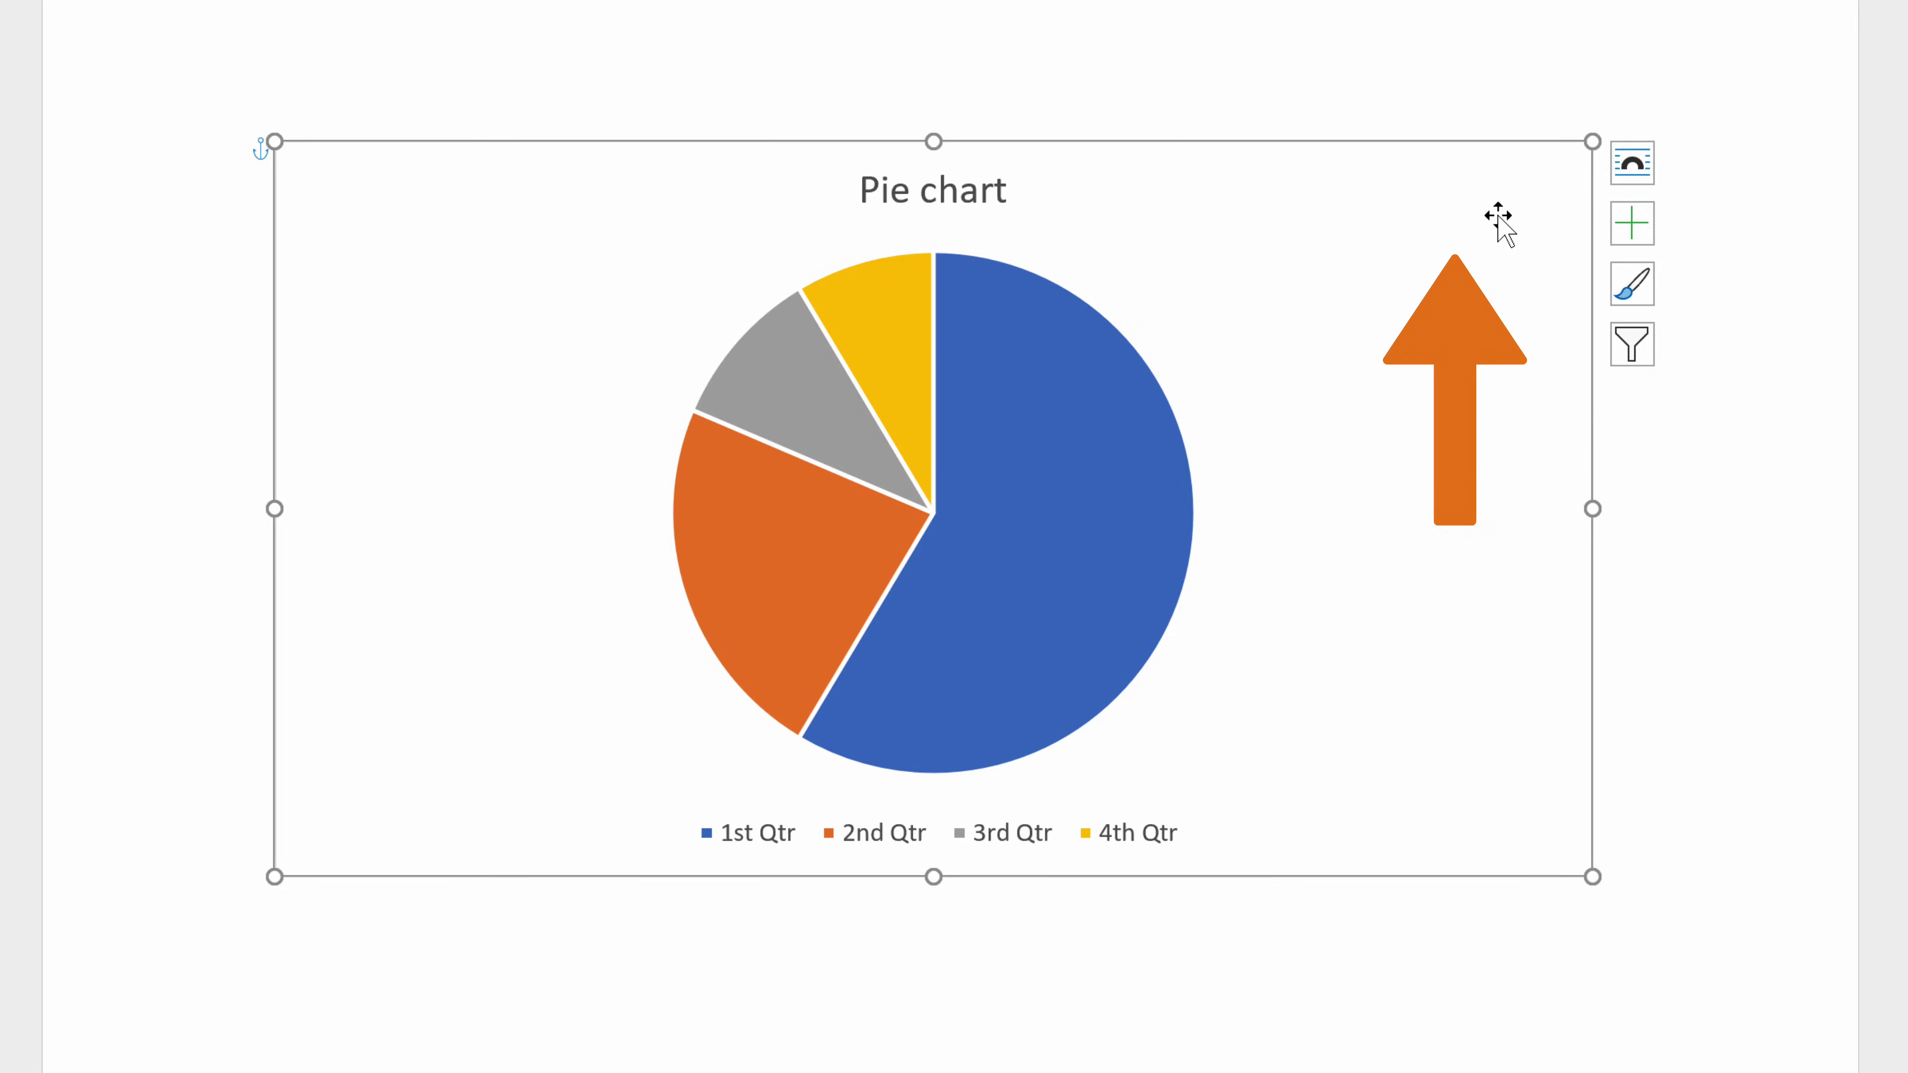
pyautogui.click(1632, 224)
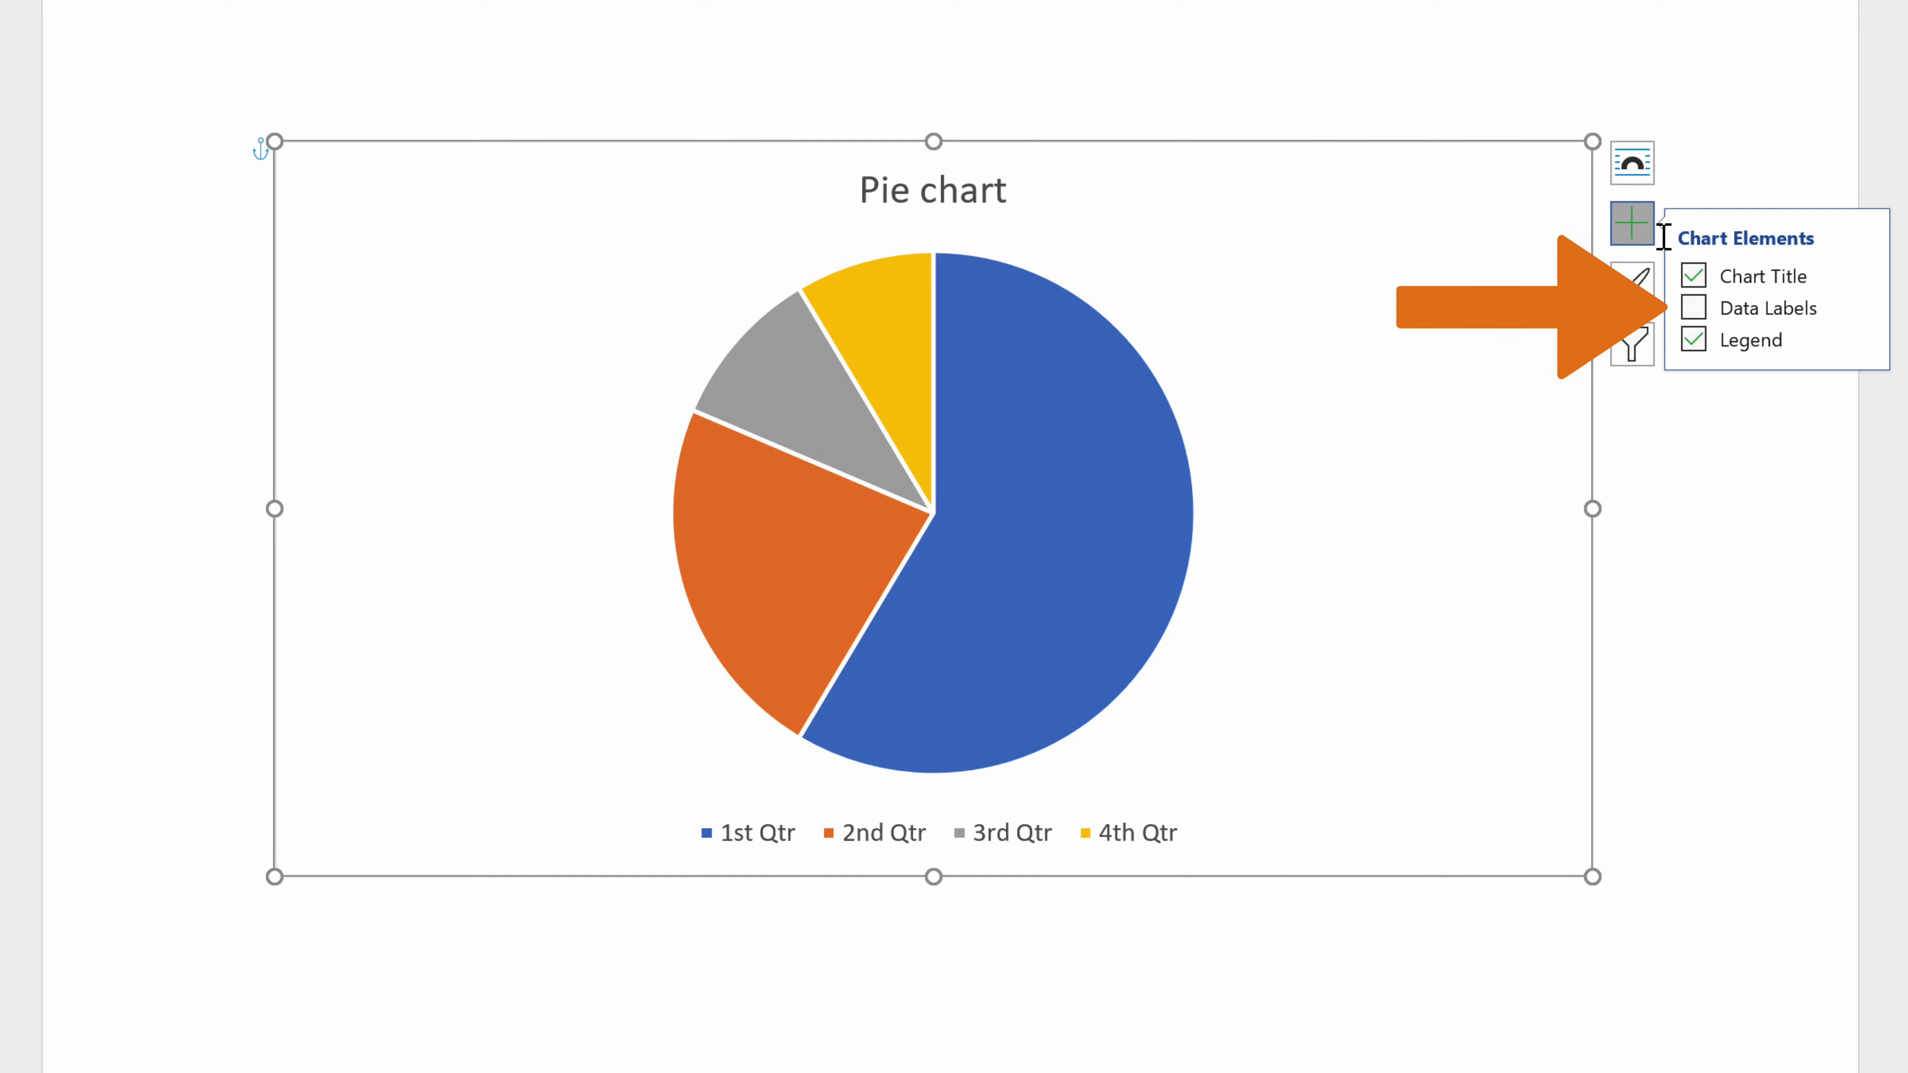
pyautogui.click(1699, 300)
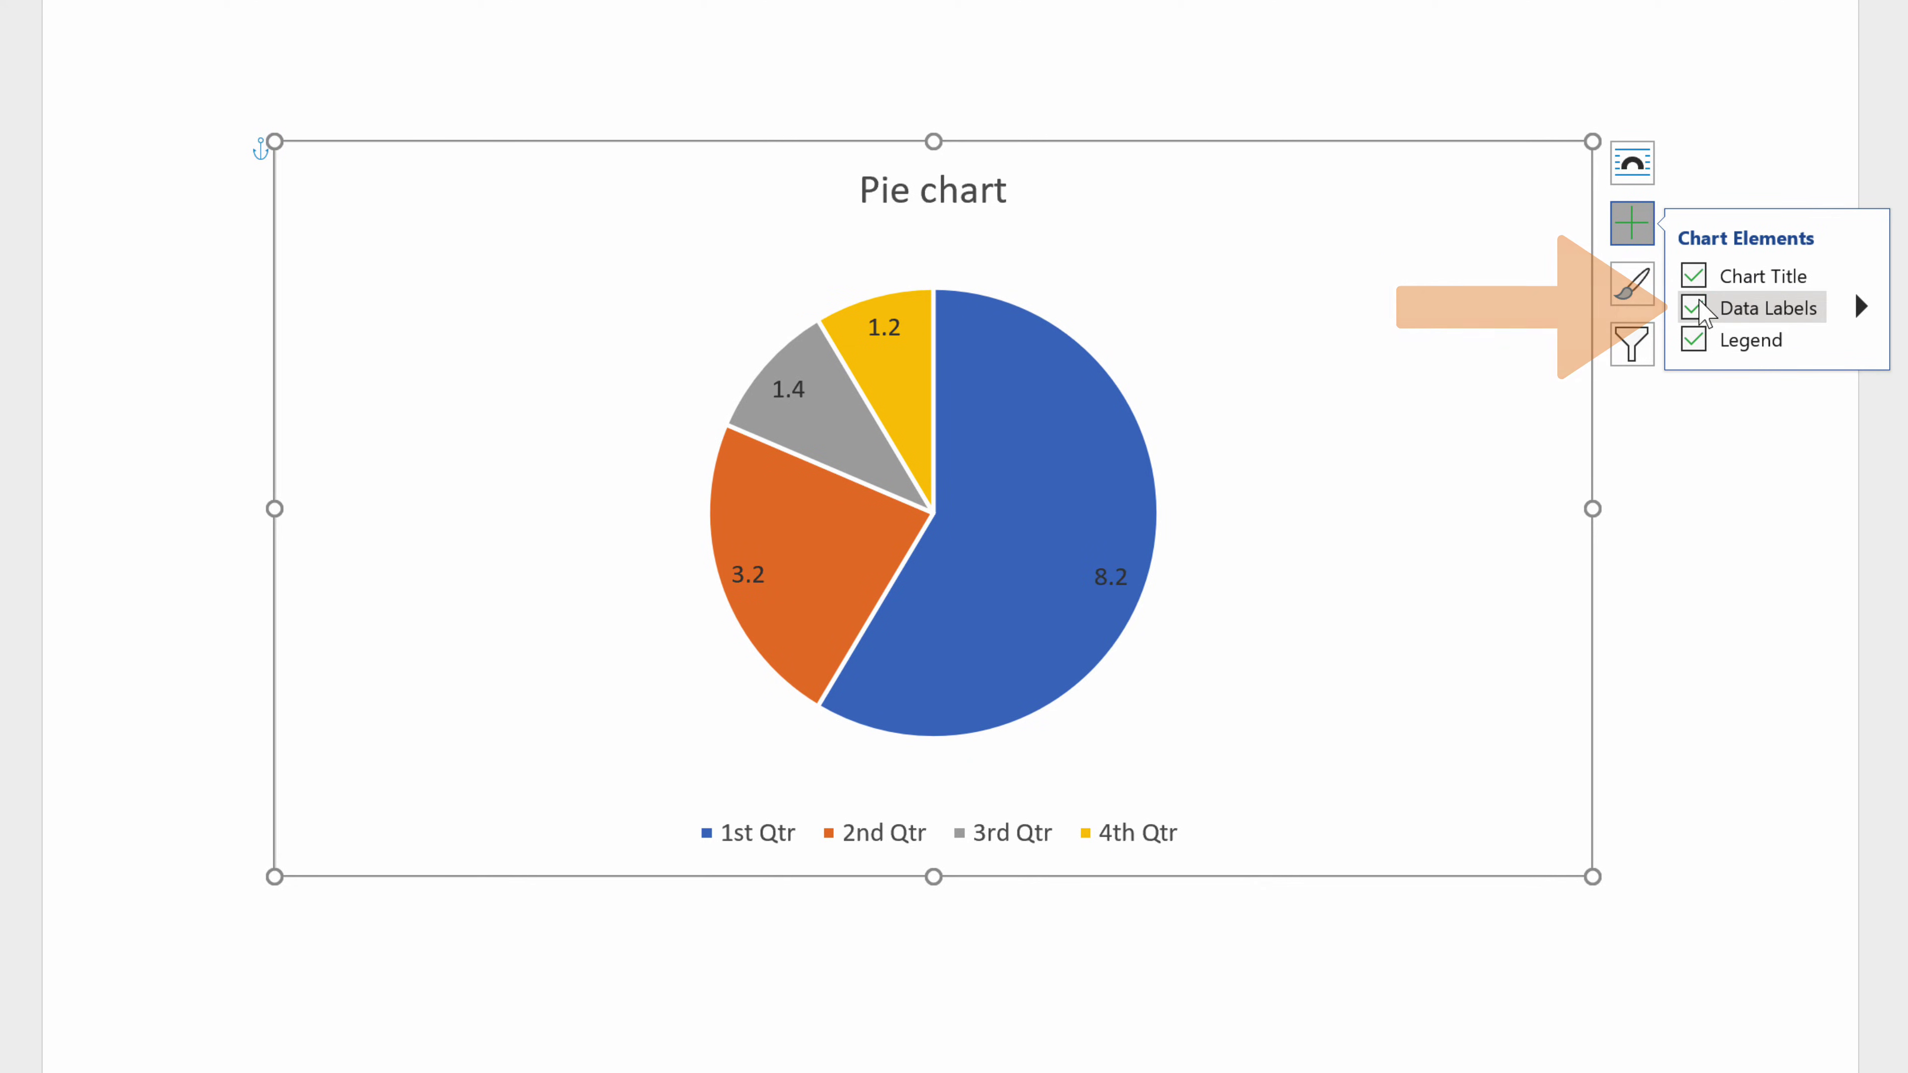
pyautogui.click(1641, 822)
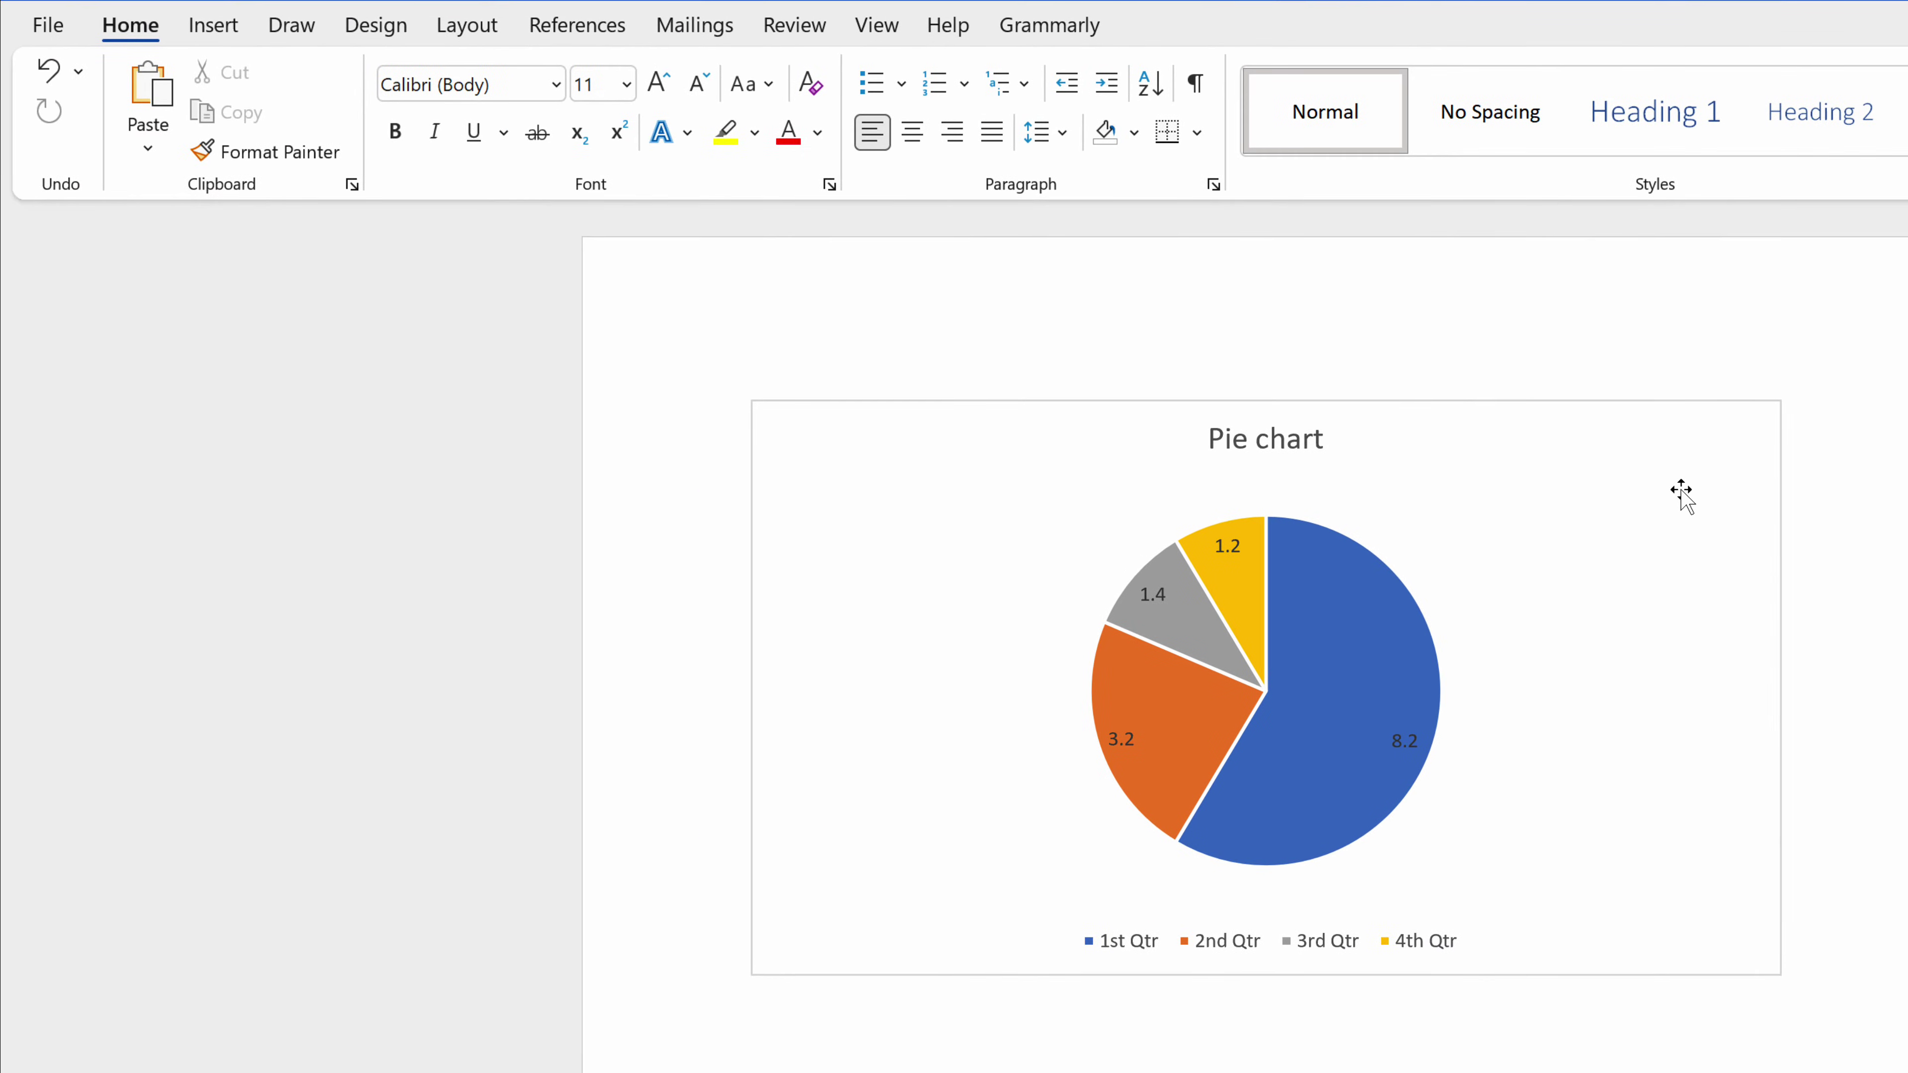
# Step: Browse the Chart Styles gallery on Chart Design without applying any style
pyautogui.click(1679, 474)
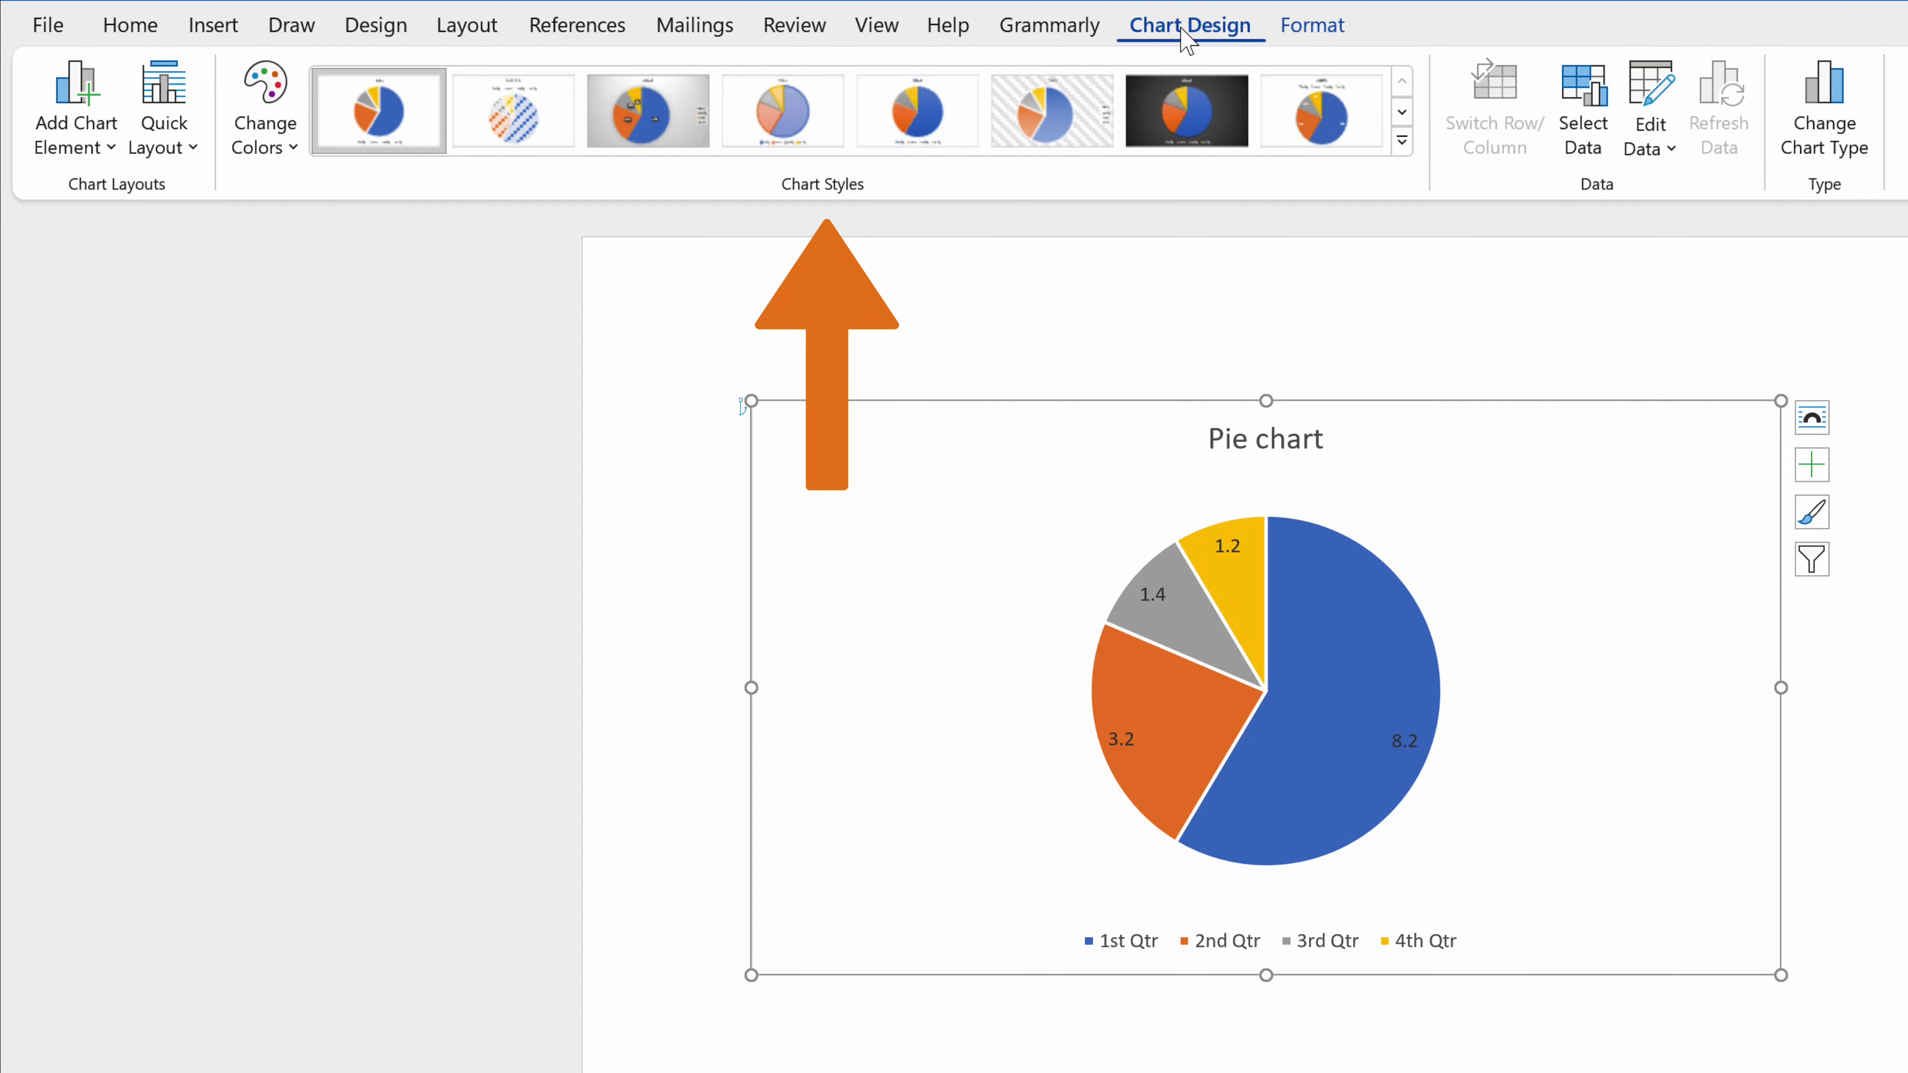
pyautogui.click(1402, 141)
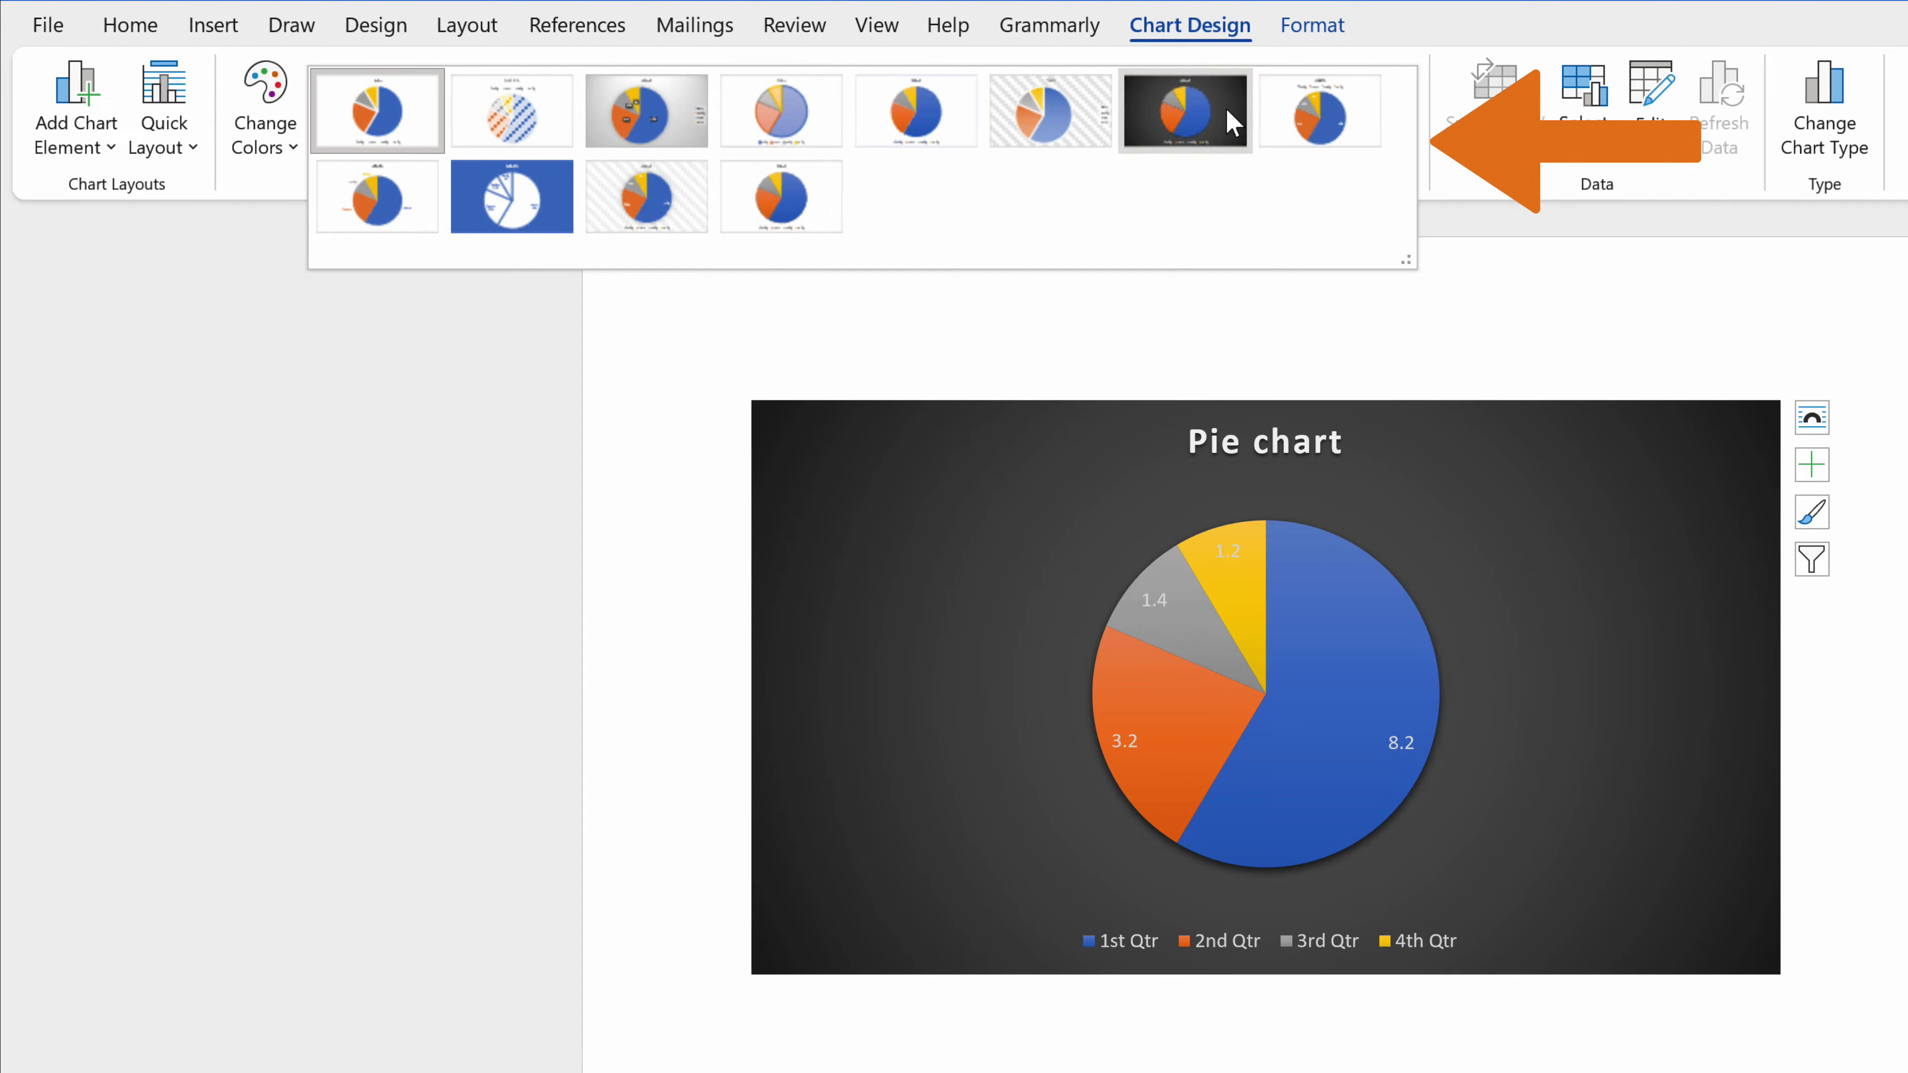
pyautogui.click(1249, 336)
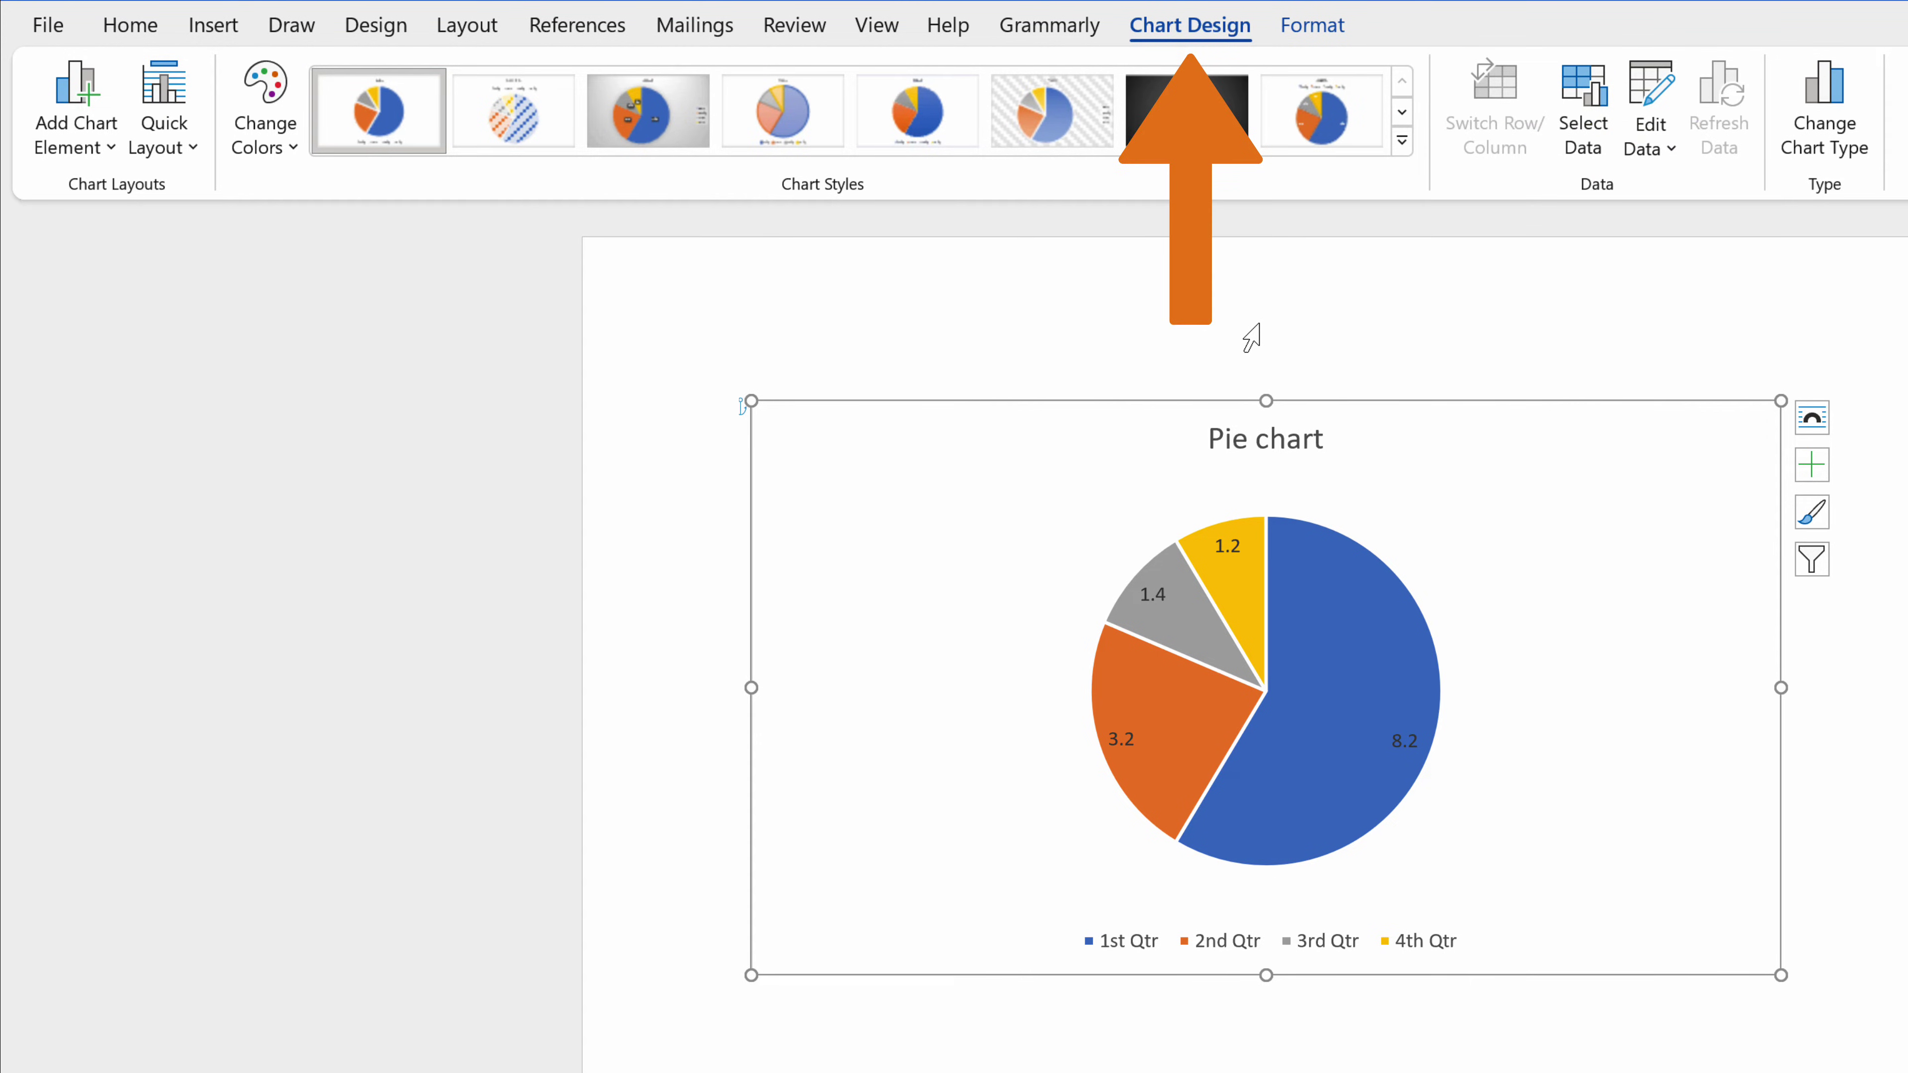
# Step: Apply the fourth Colorful palette for green, blue, yellow and dark green slices
pyautogui.click(263, 98)
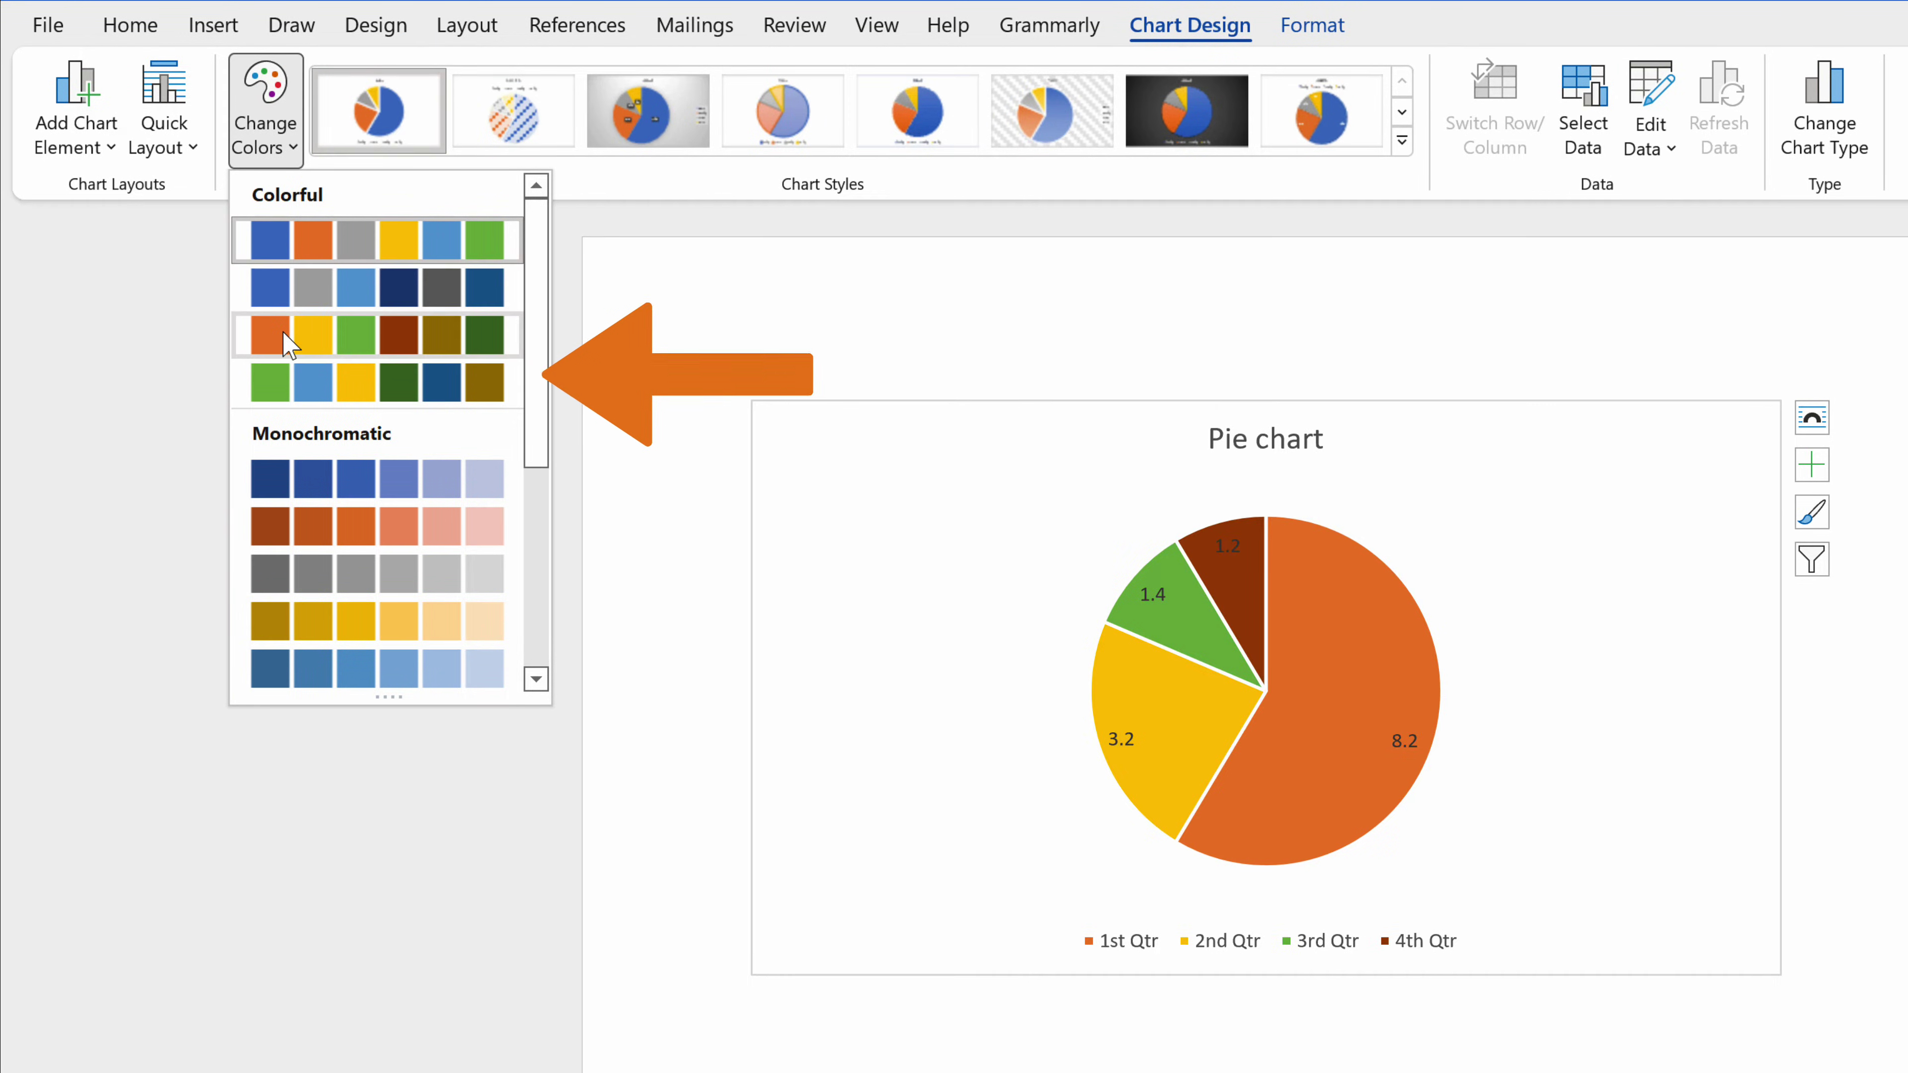
pyautogui.click(256, 387)
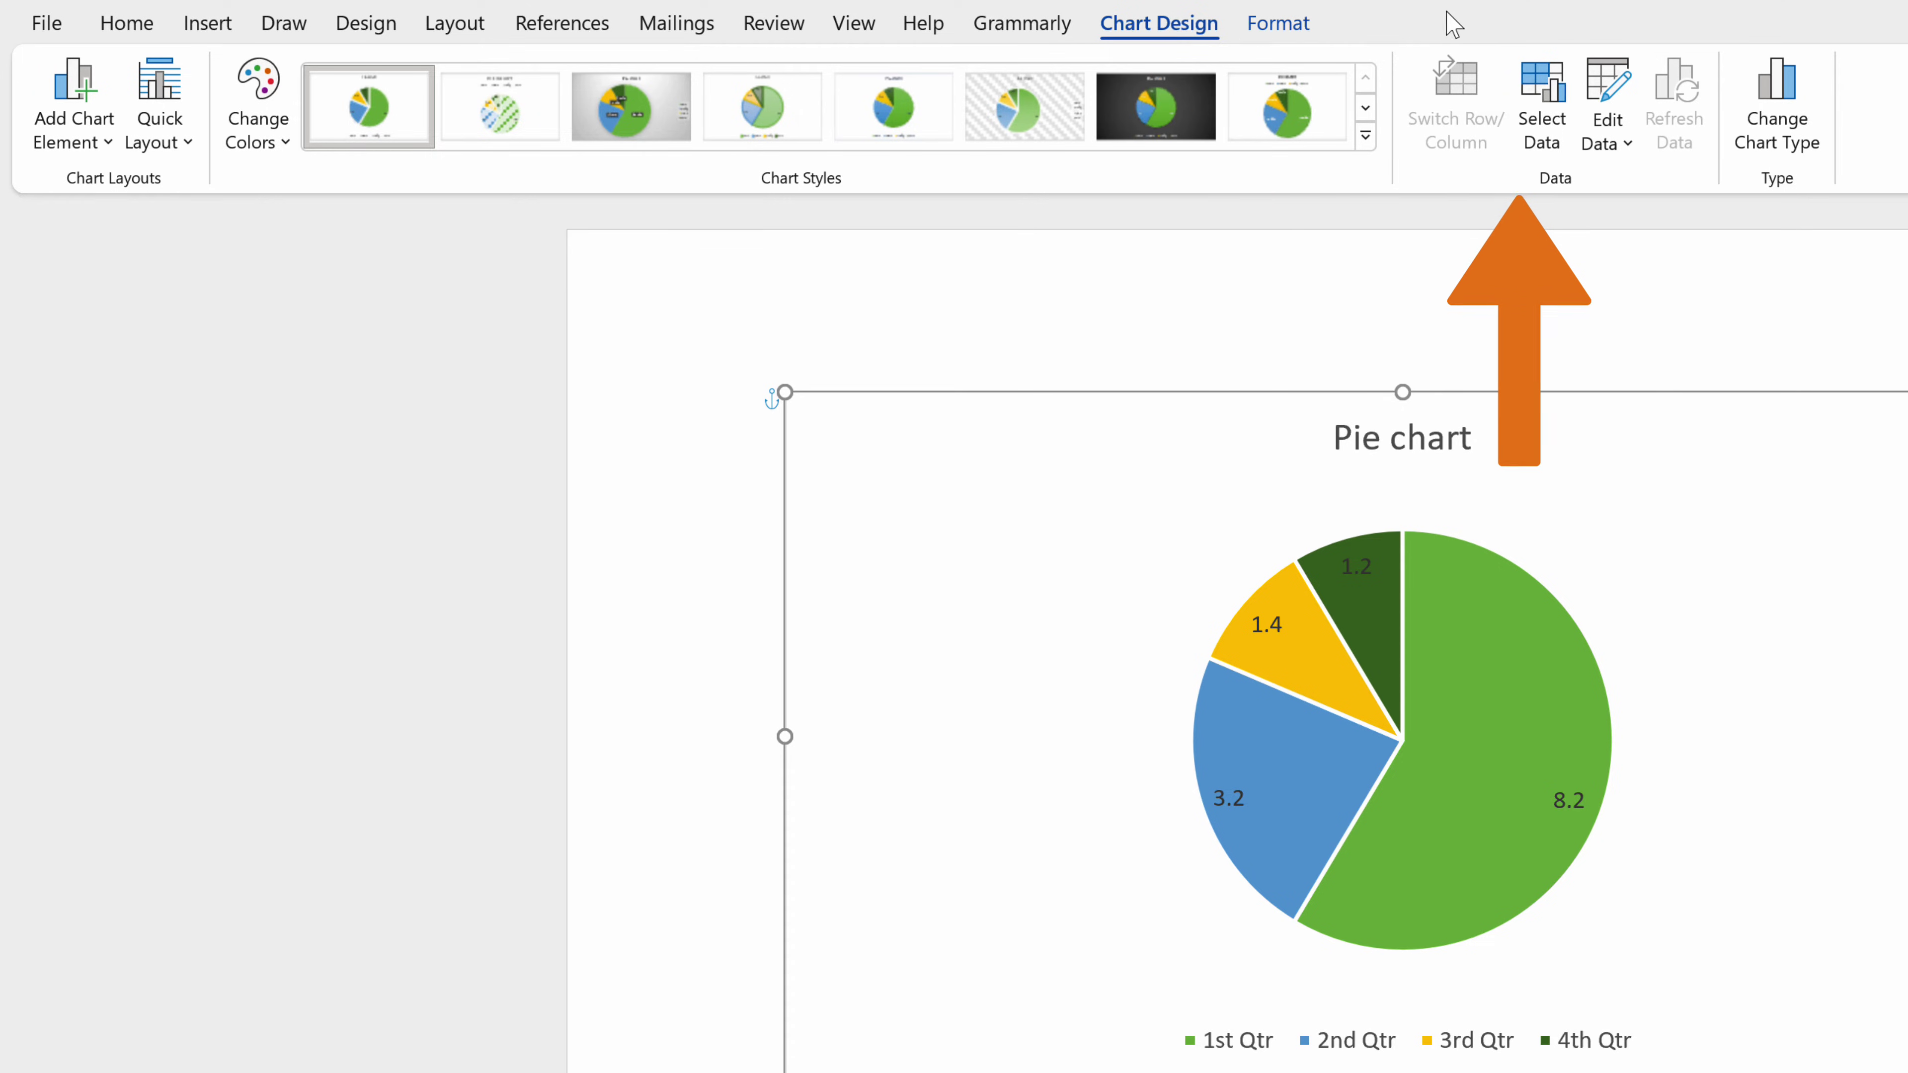
# Step: Change the 3rd Qtr value in cell B4 of the chart data to 2.4
pyautogui.click(1606, 98)
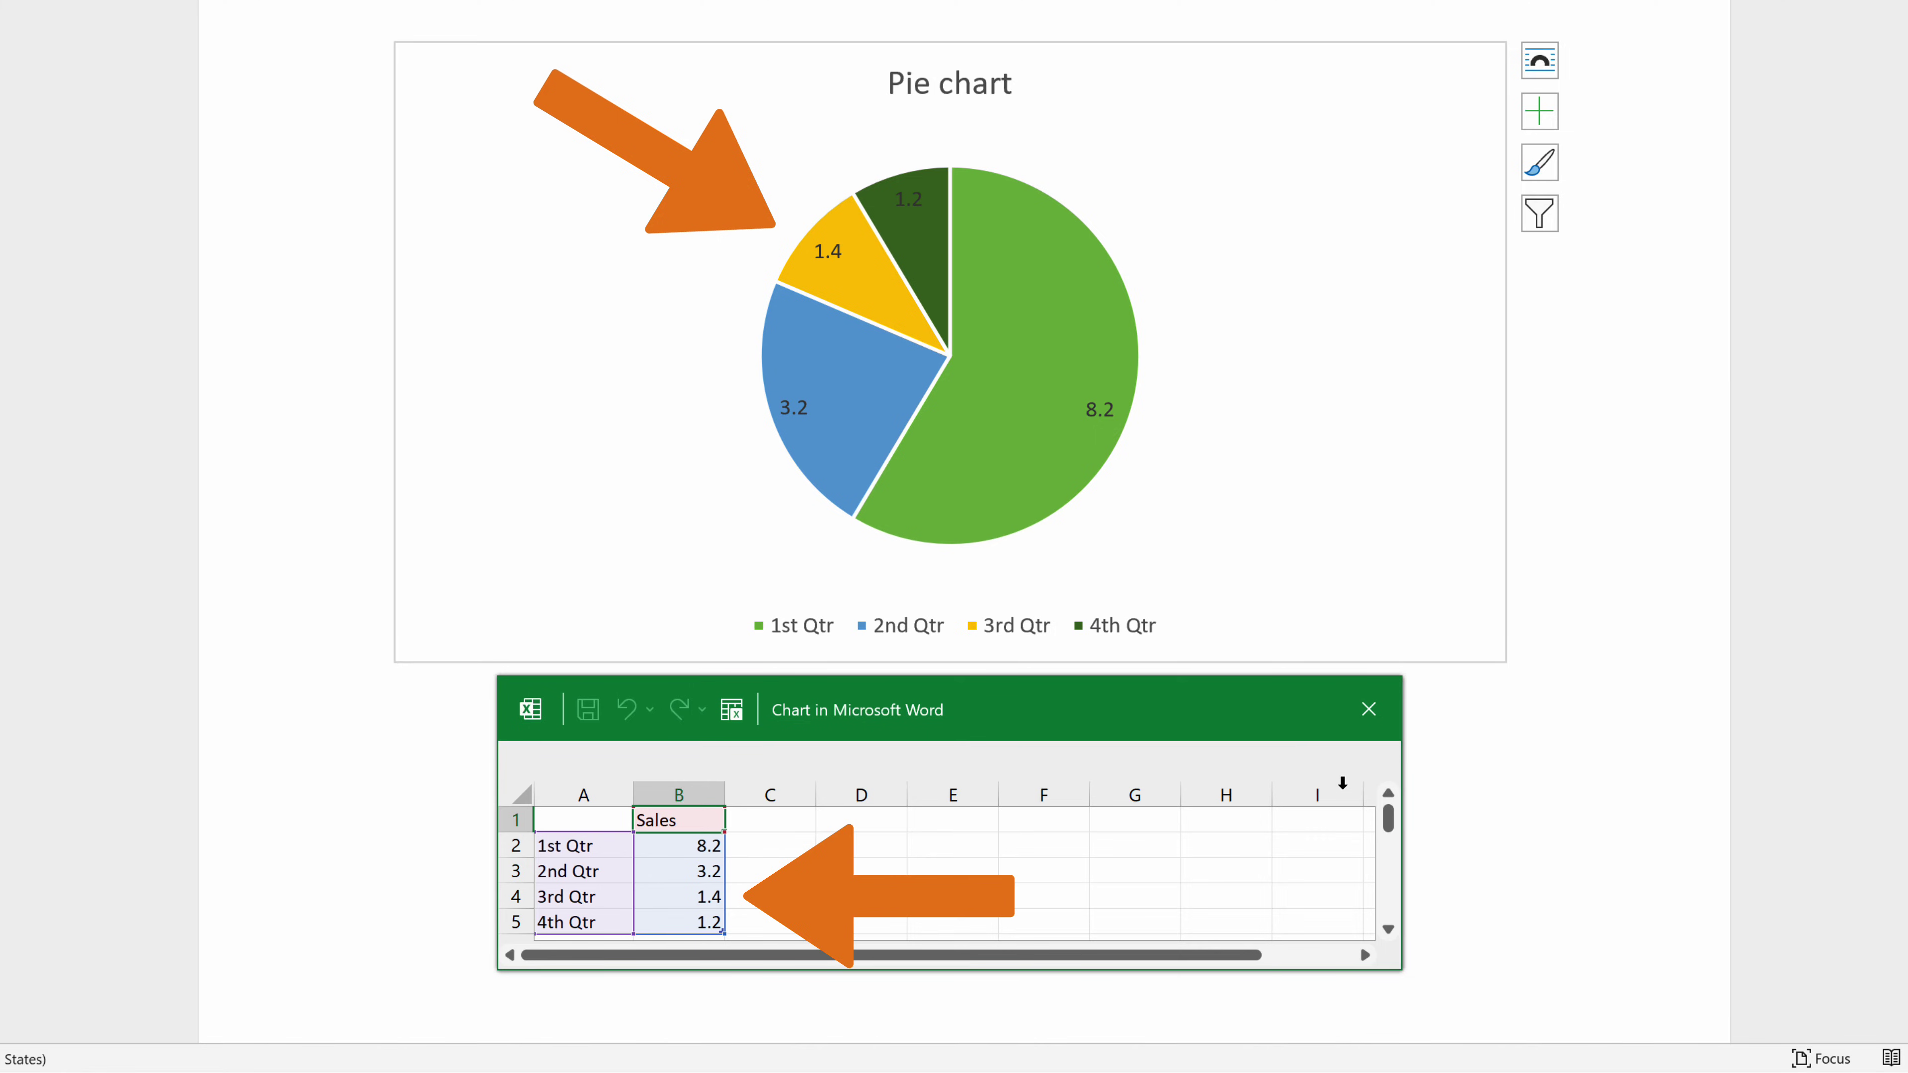
pyautogui.click(709, 898)
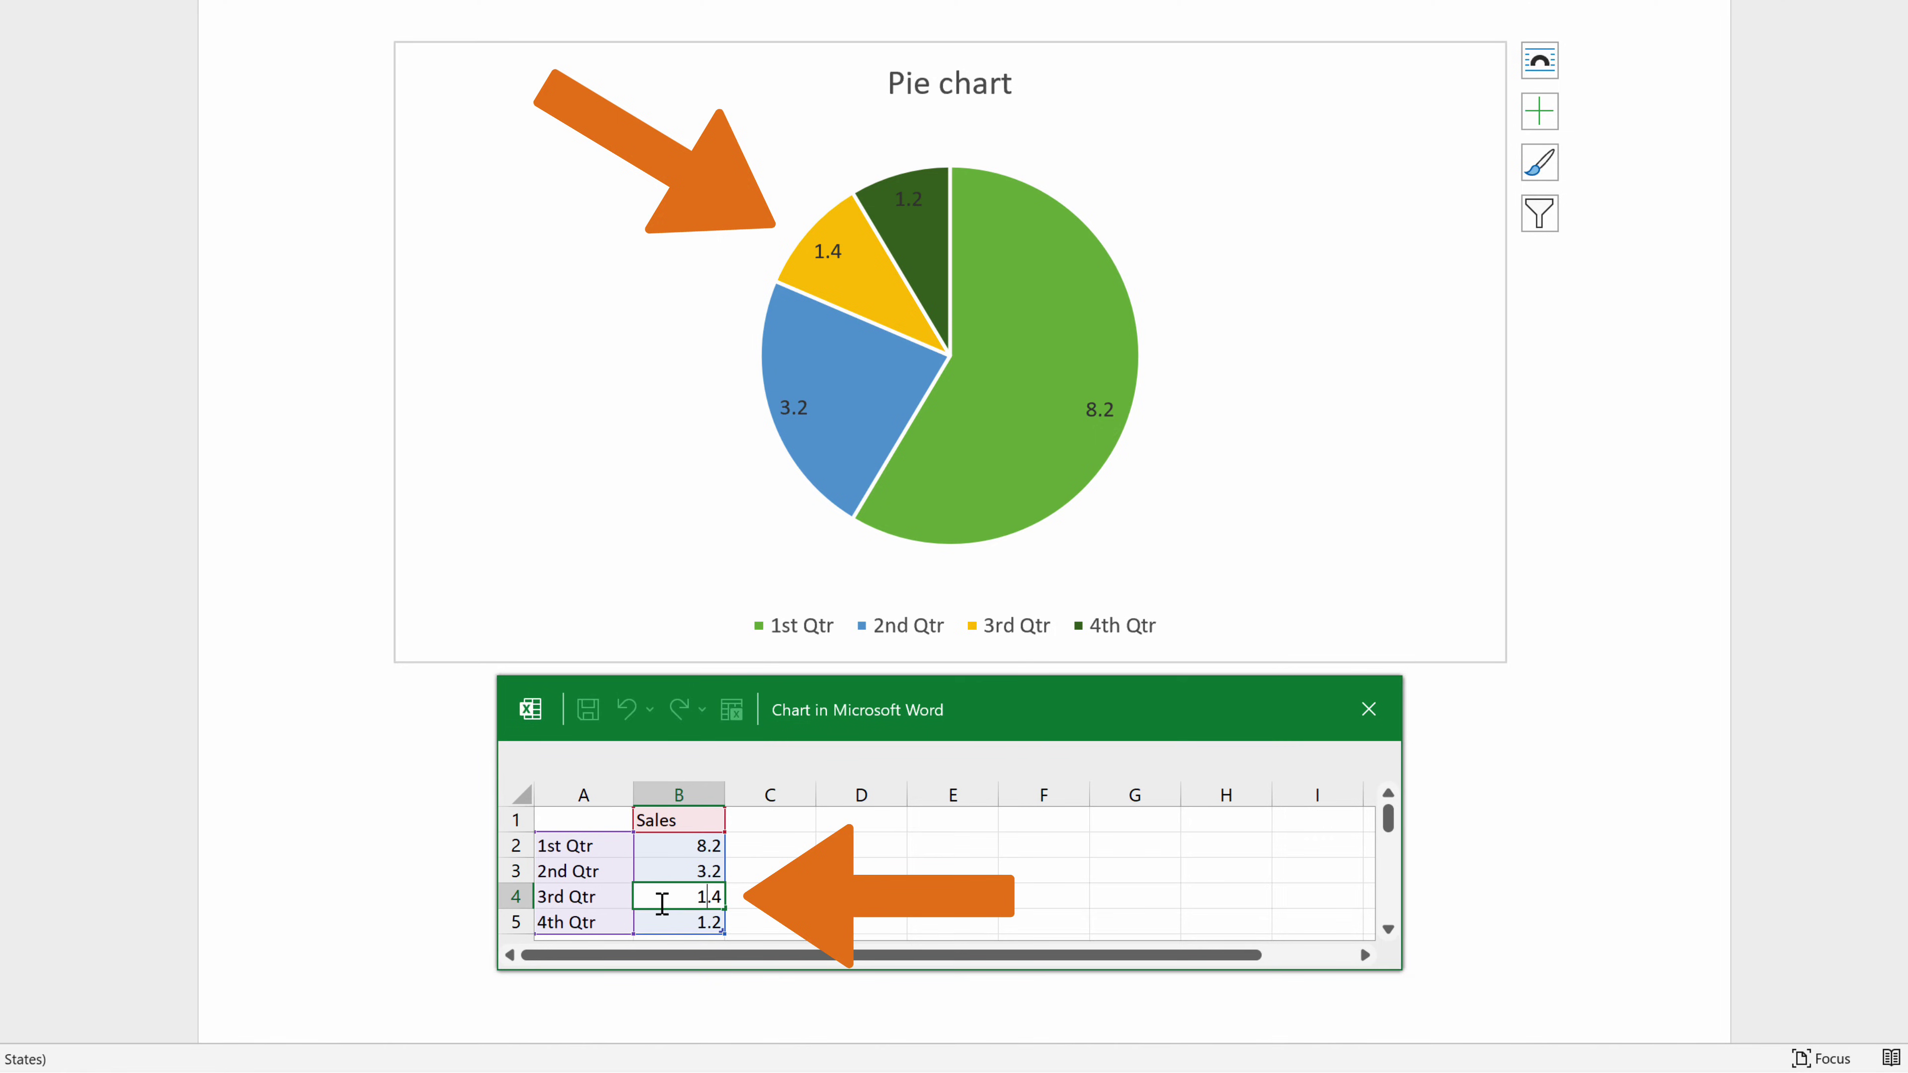
pyautogui.write('2.4')
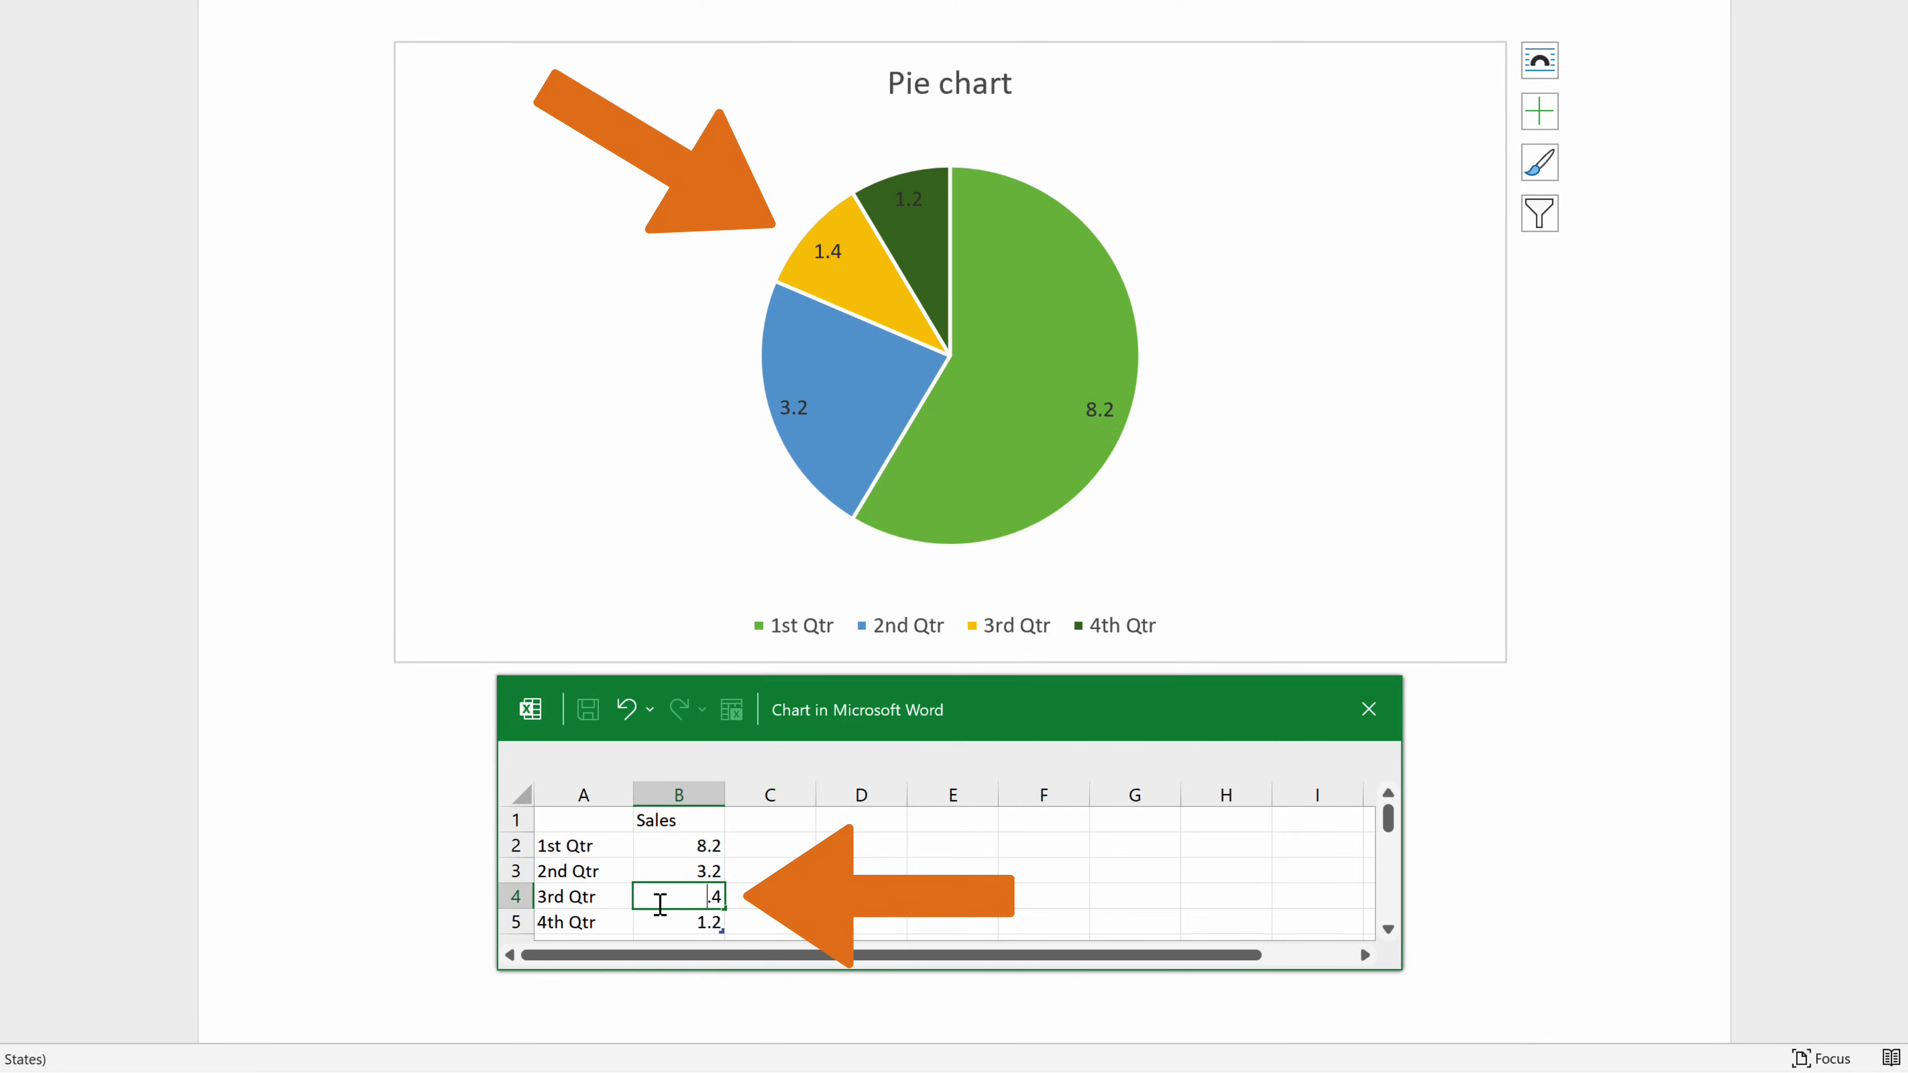
pyautogui.press('Return')
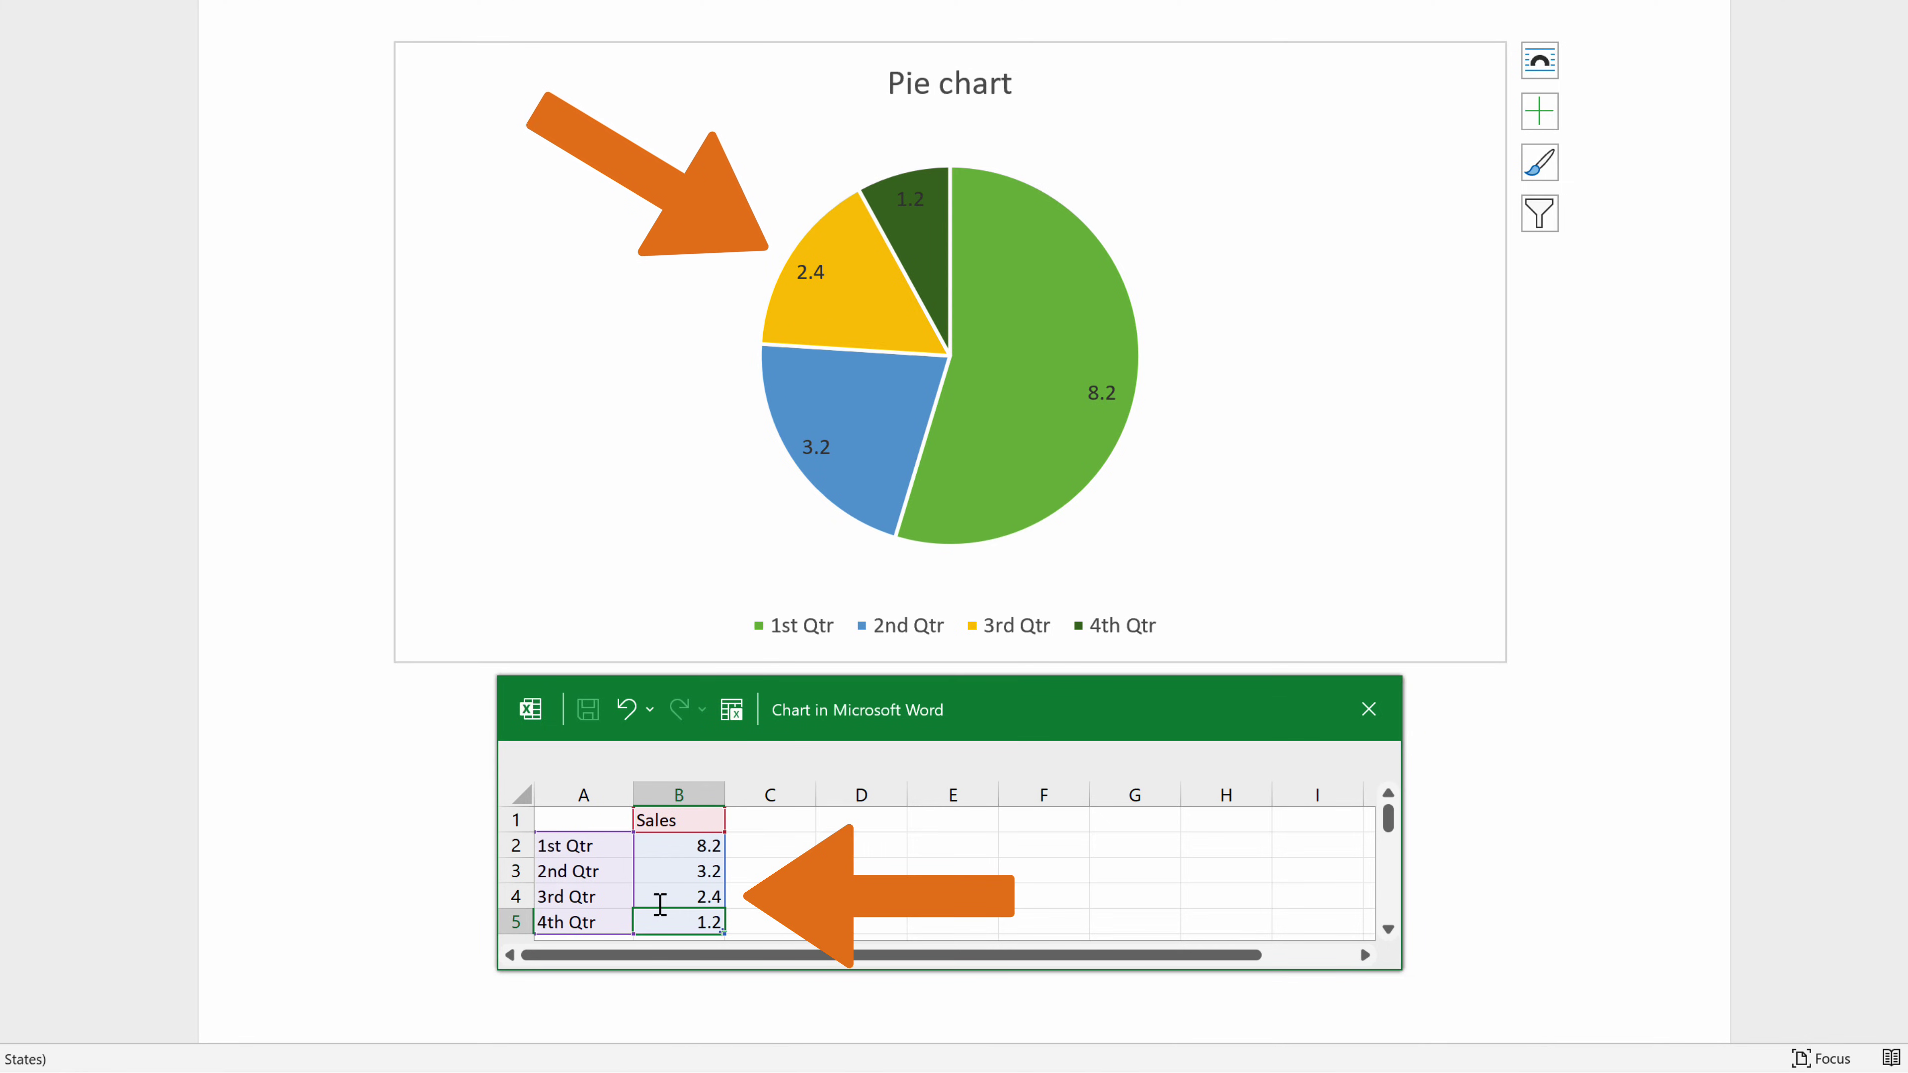